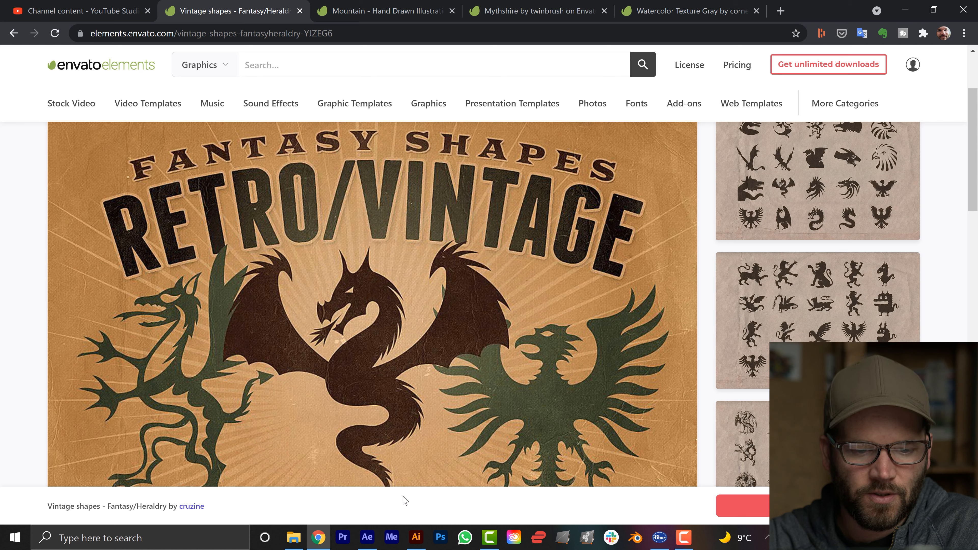
Switch to Illustrator and transfer the selected flying dragon silhouette to the After Effects composition with Overlord.
click(416, 537)
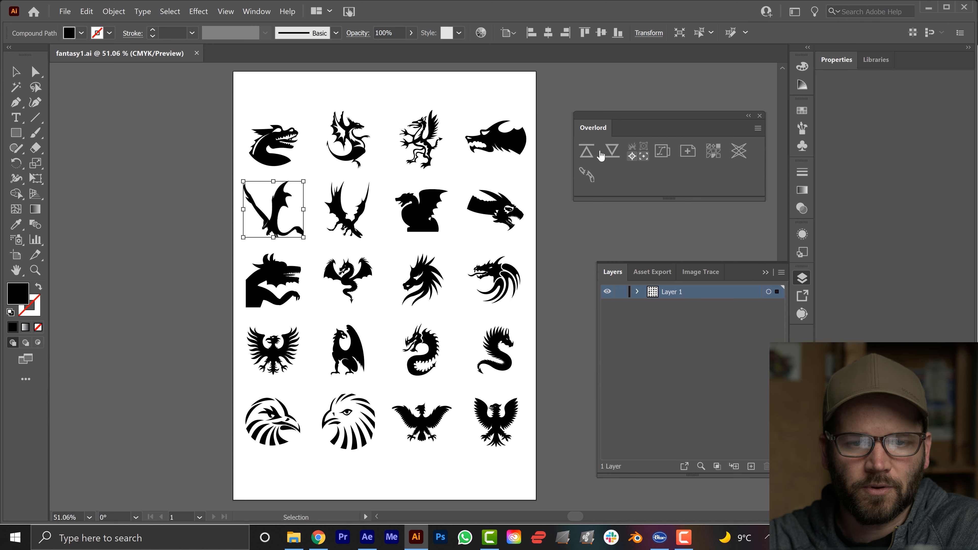
click(586, 152)
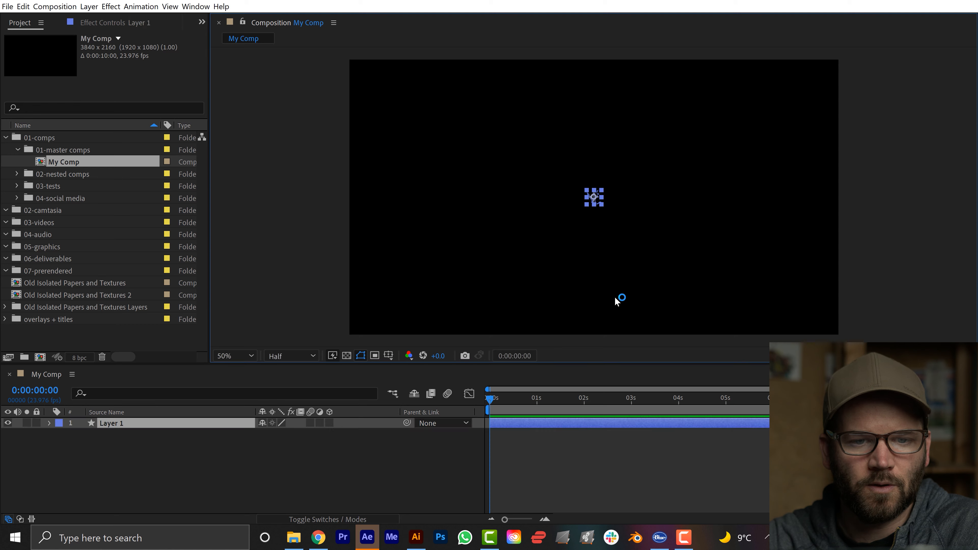
click(619, 216)
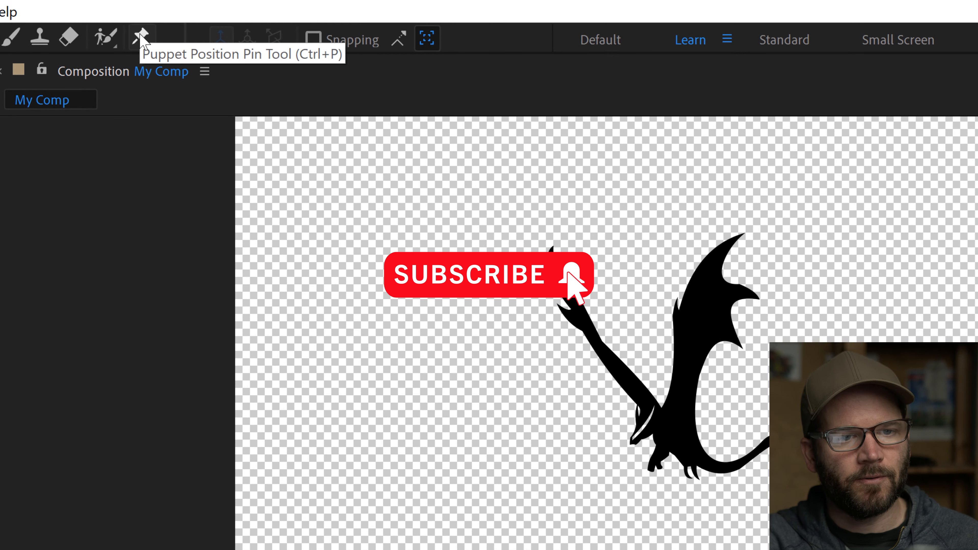
Place Puppet Position pins at the top and foot of the dragon's front and hind legs.
click(141, 36)
click(140, 37)
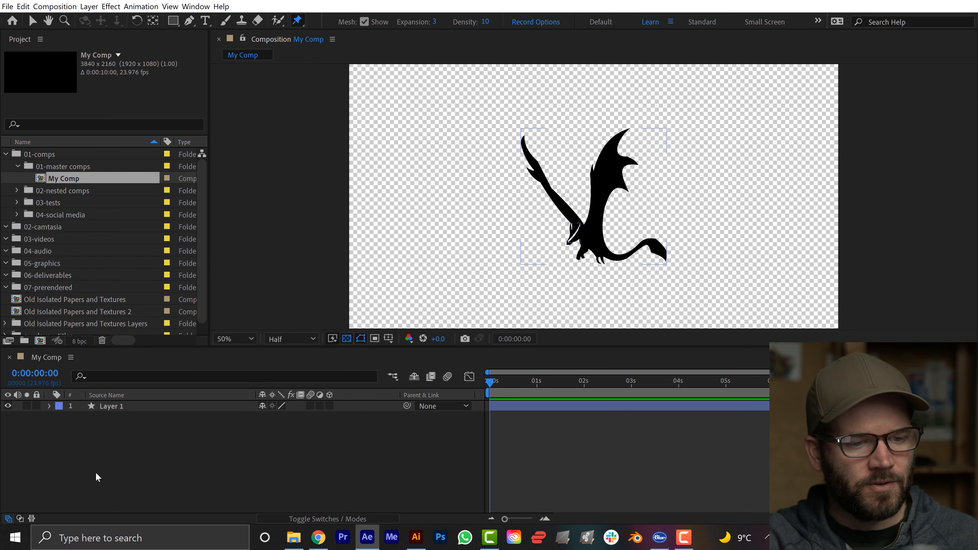
scroll(631, 210, up, 1)
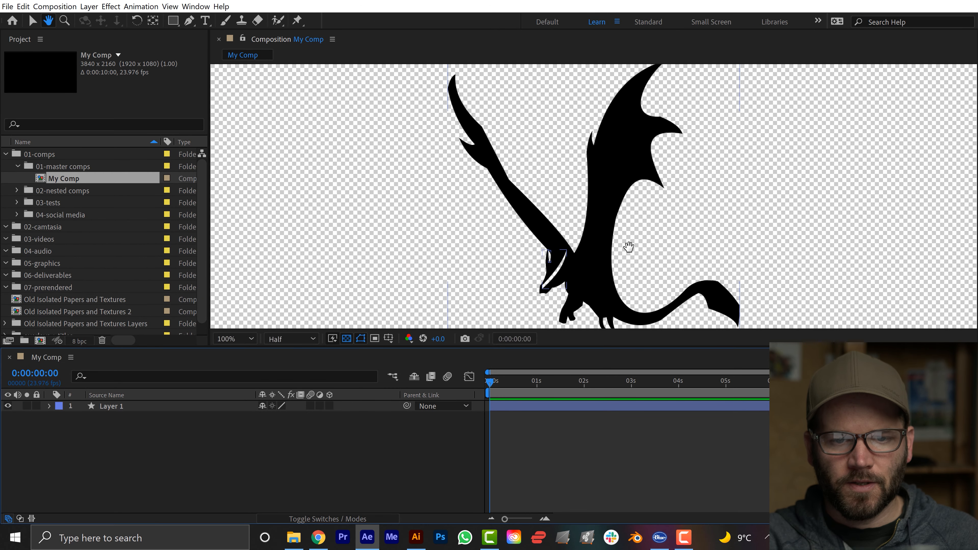
drag(628, 246, 581, 236)
drag(728, 346, 733, 402)
drag(728, 357, 735, 359)
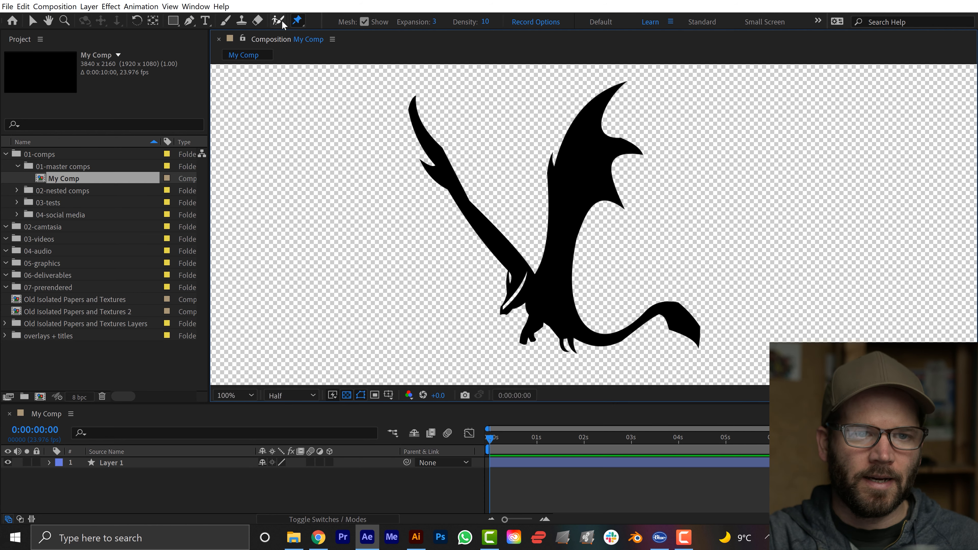
click(297, 20)
click(347, 22)
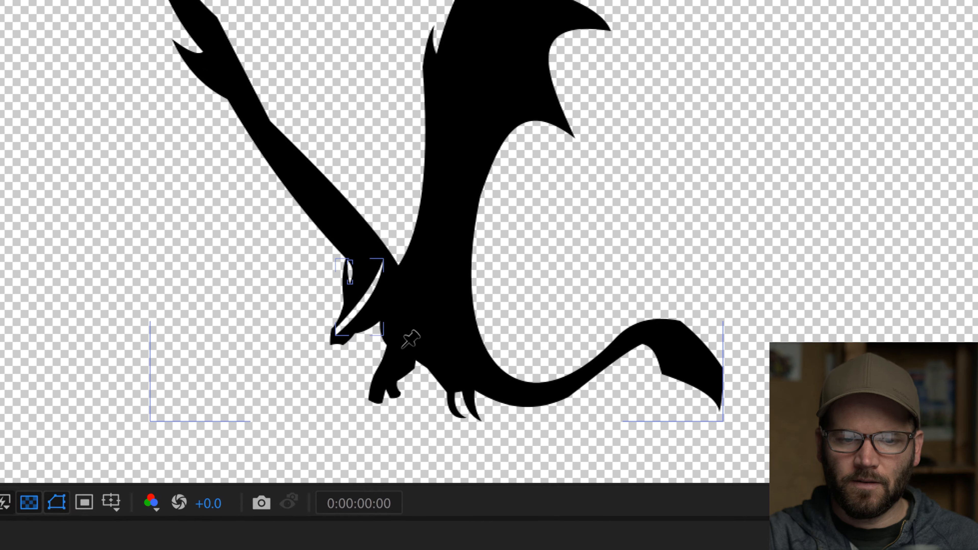
click(536, 315)
click(455, 386)
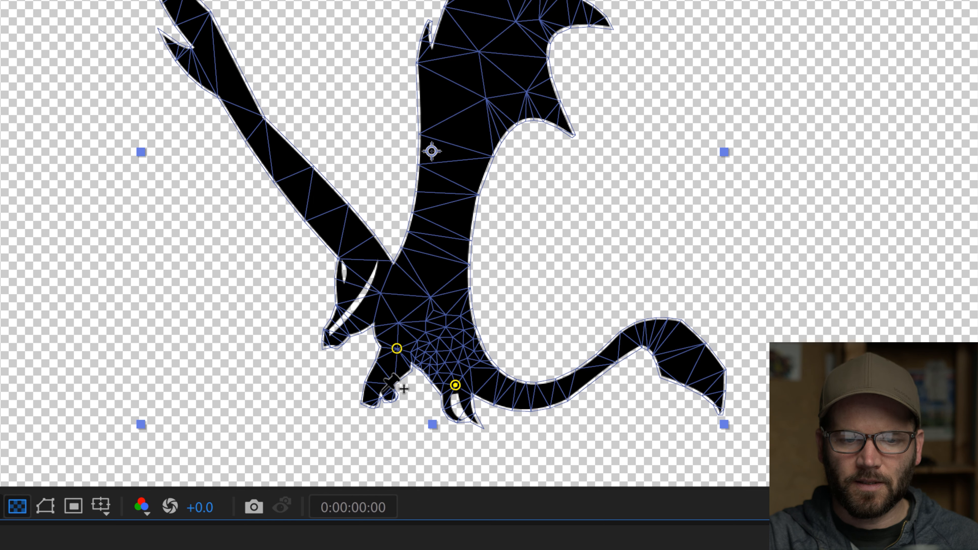
click(372, 399)
click(474, 419)
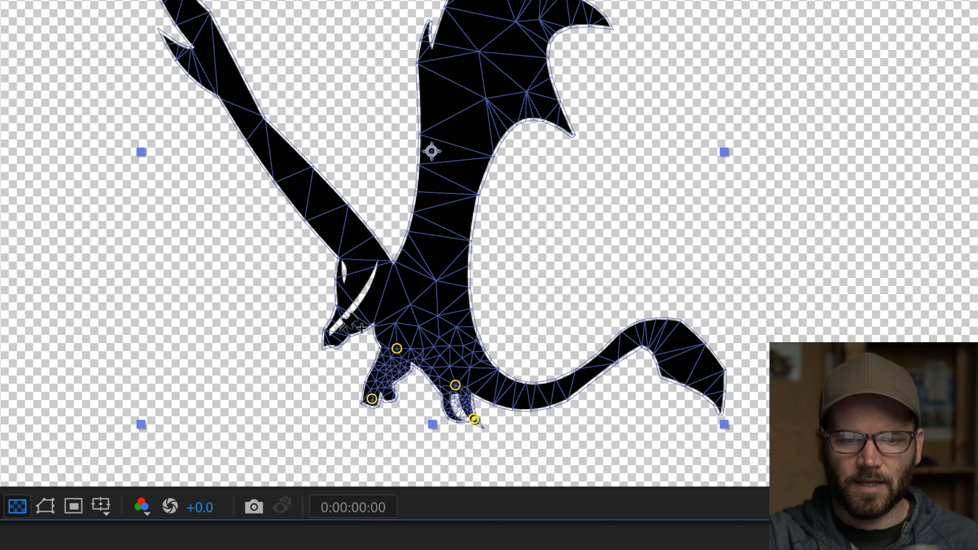
Add position pins on the dragon's snout, back of the head, upper torso, lower back and tail base.
click(328, 340)
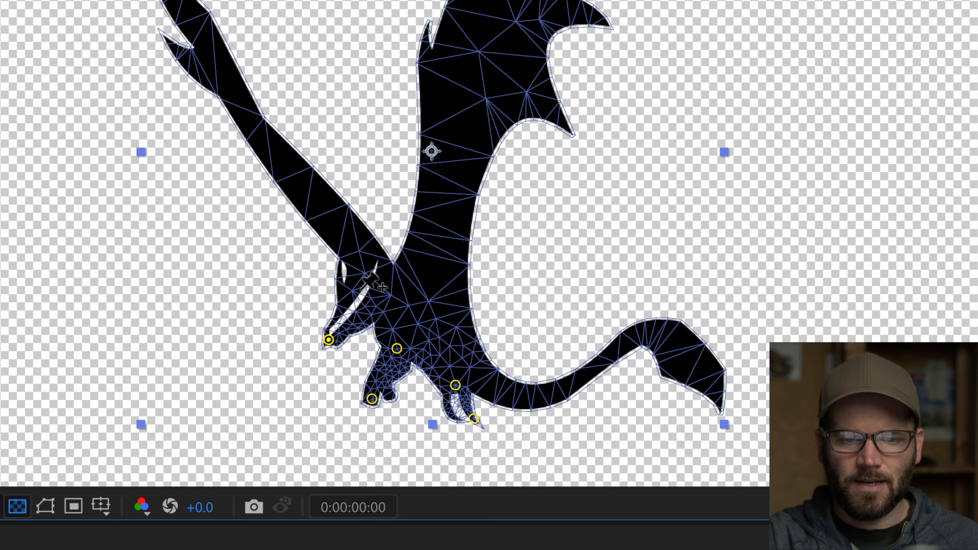
click(366, 263)
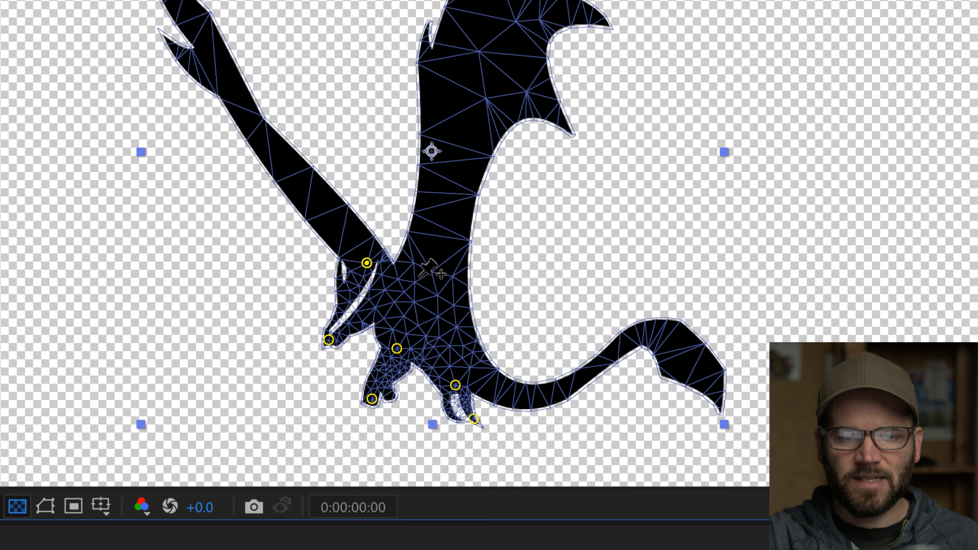
click(438, 273)
click(466, 330)
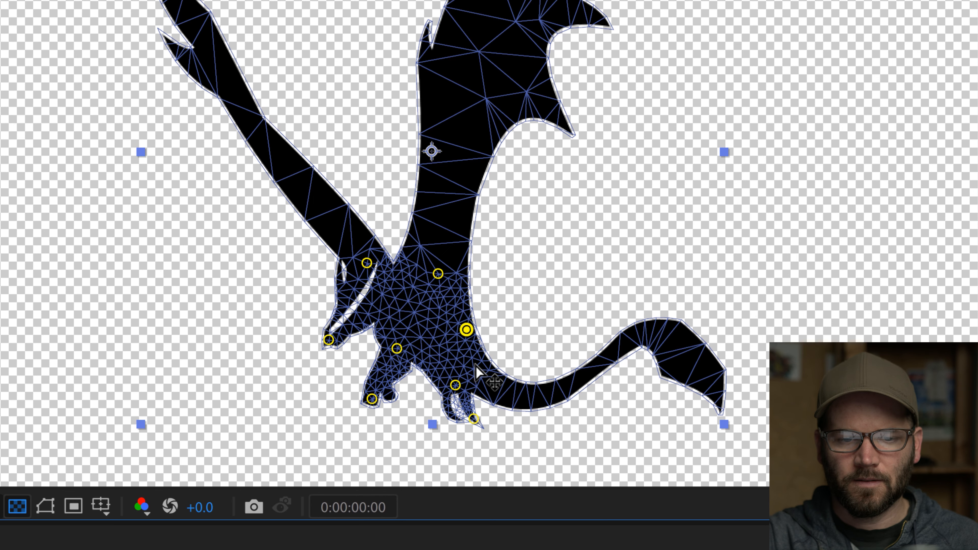
click(502, 390)
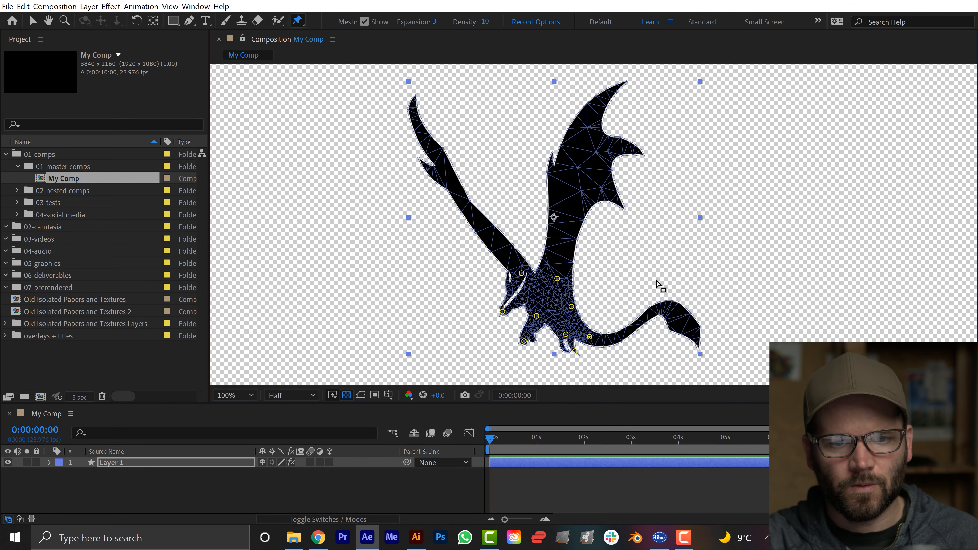
Switch to the Puppet Advanced Pin tool.
click(298, 22)
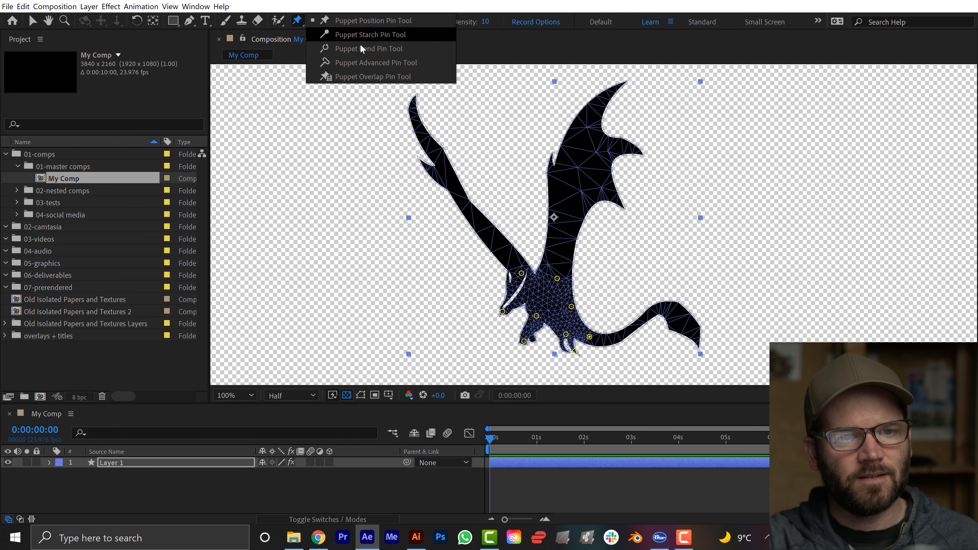
click(363, 58)
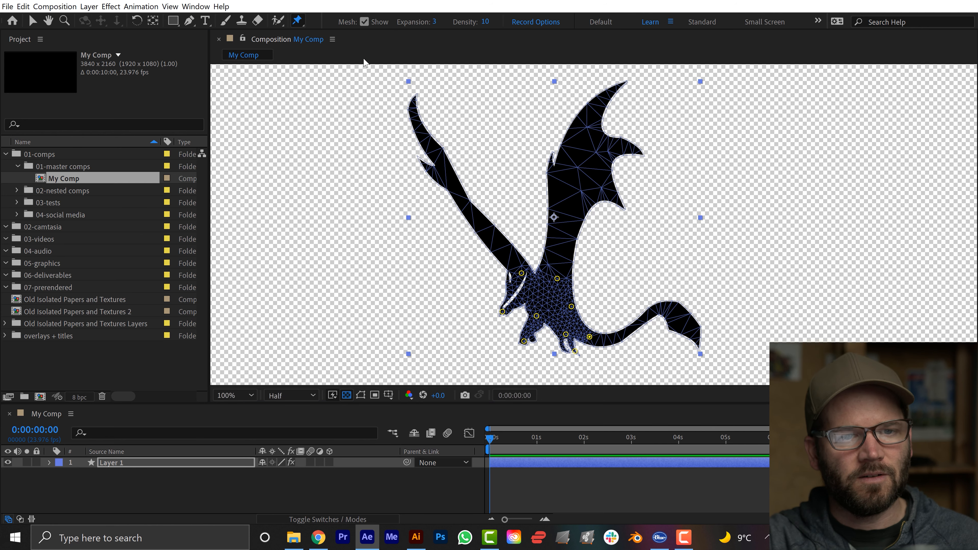
click(409, 125)
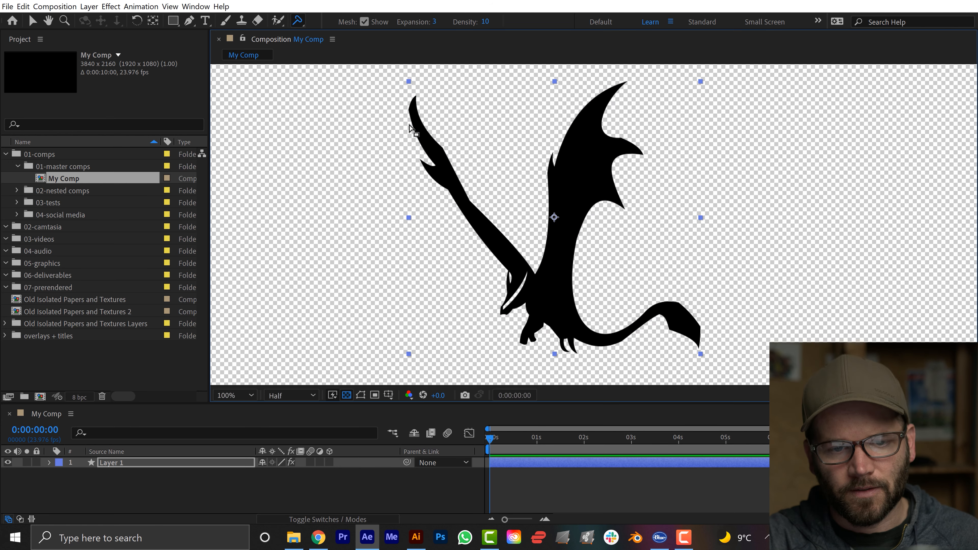
Expand the dragon shape layer and rename it Smaug.
click(49, 462)
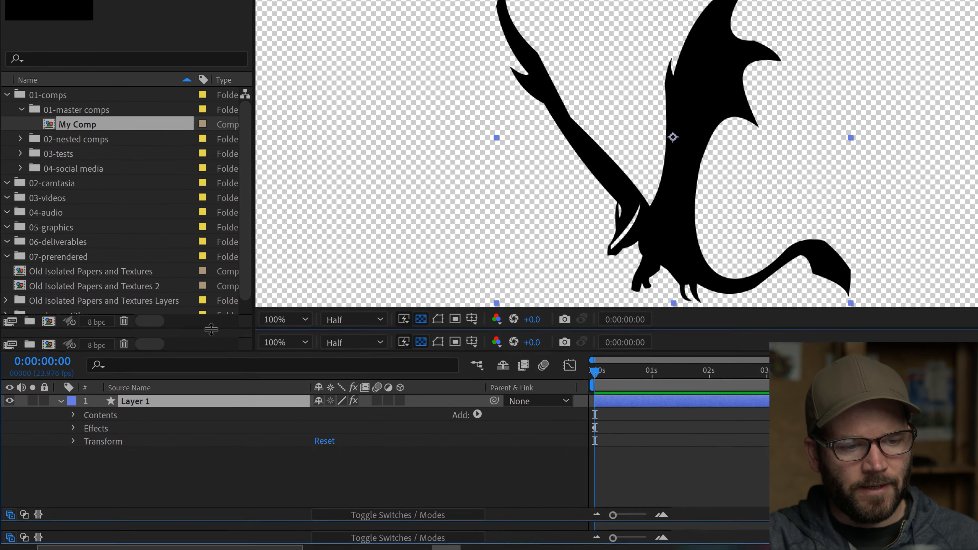
key(Return)
text(Dragon)
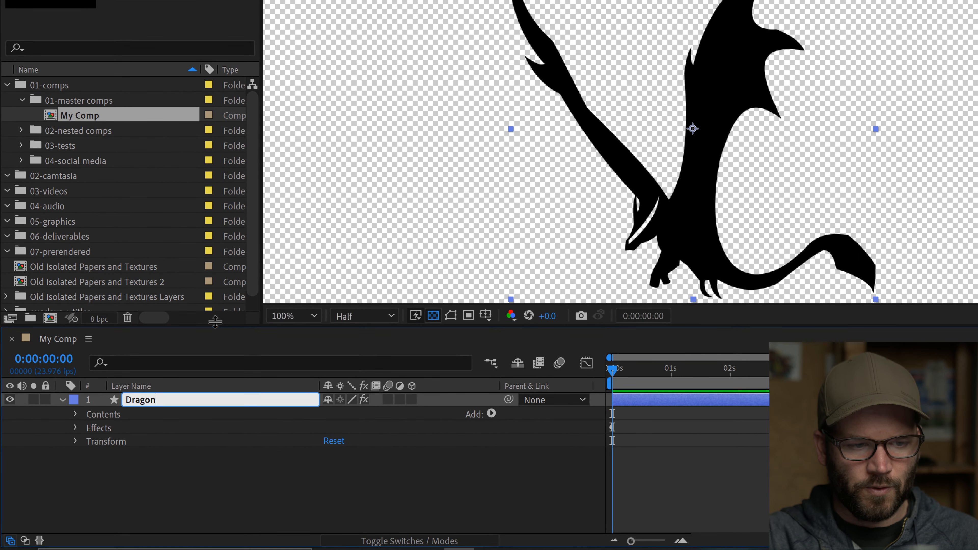
key(Return)
key(Return)
text(Smaug)
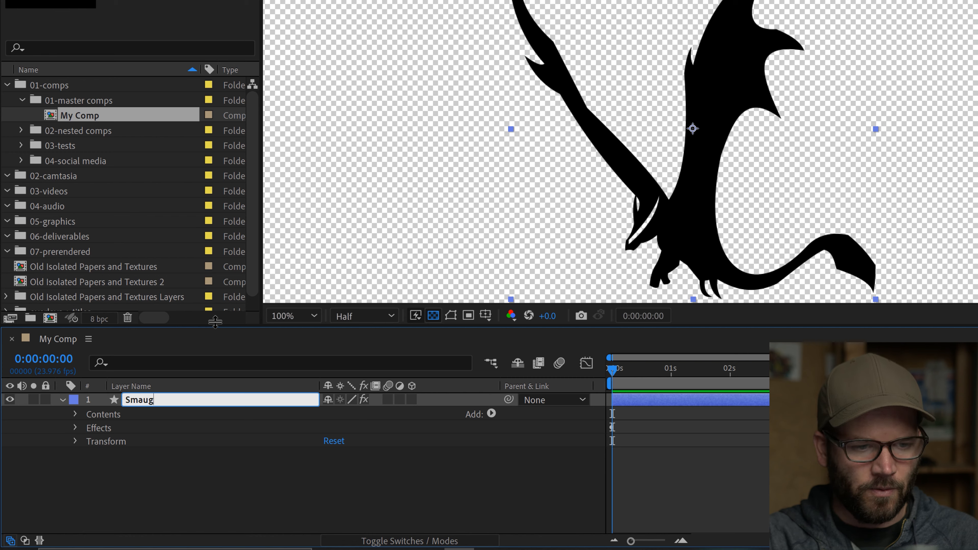
key(Return)
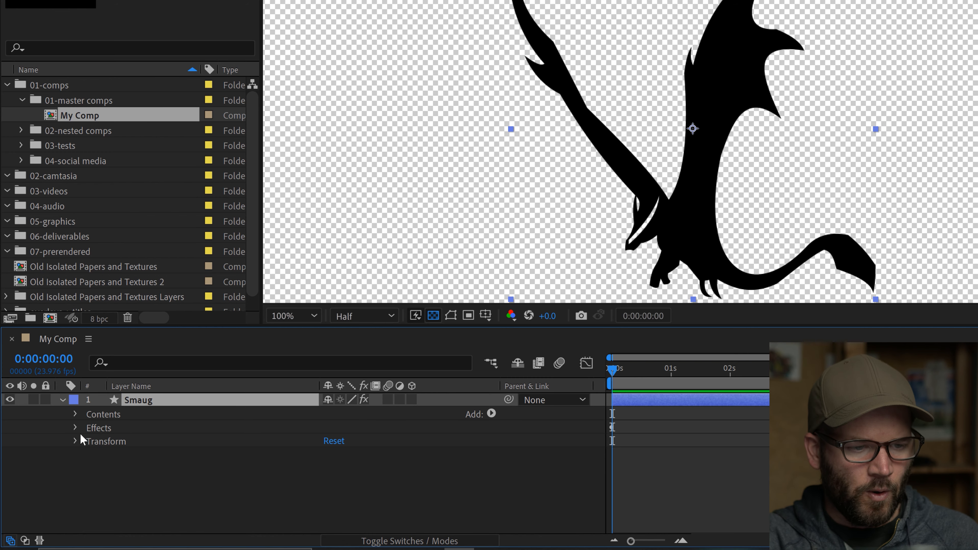
Expand the layer's Puppet effect through Mesh 1 and Deform to list its puppet pins.
click(75, 427)
click(90, 441)
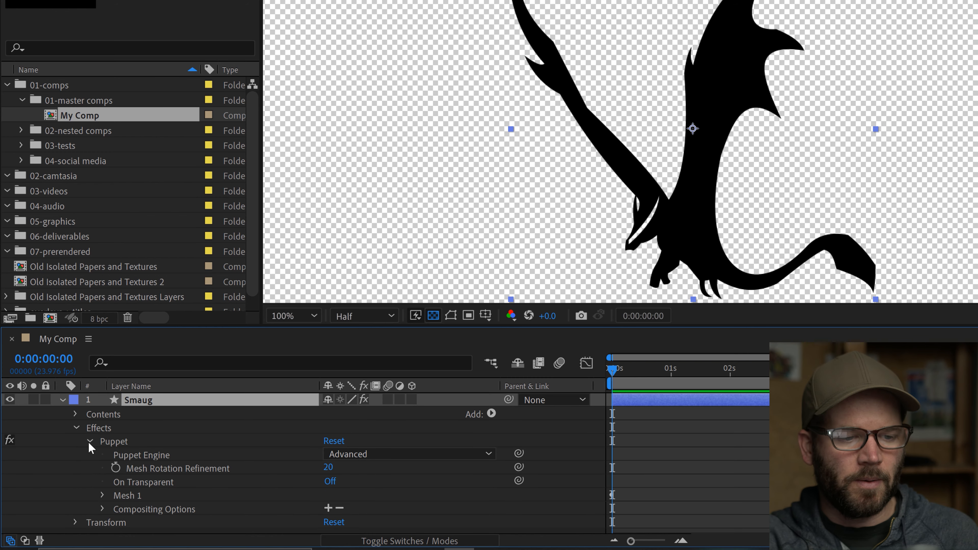
click(102, 495)
scroll(101, 494, down, 2)
click(116, 500)
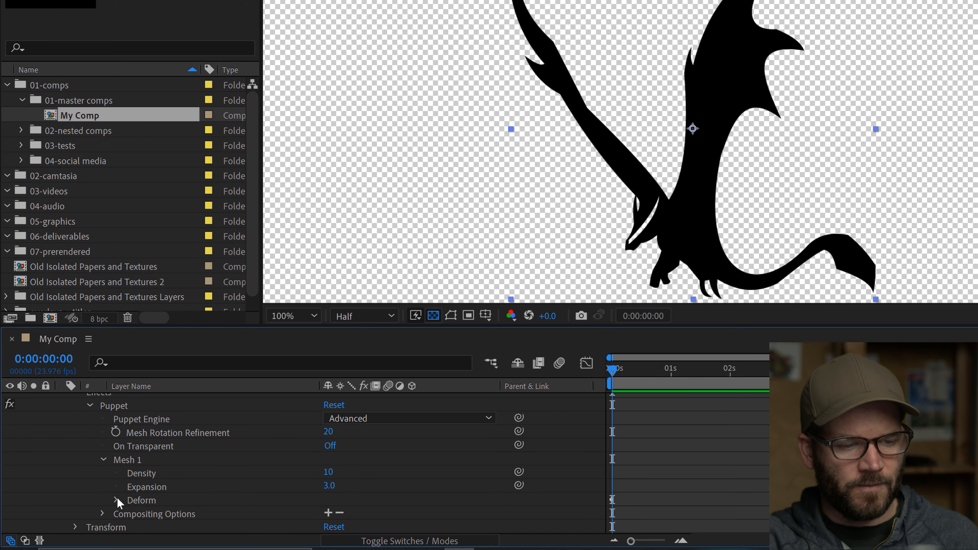
scroll(94, 491, down, 5)
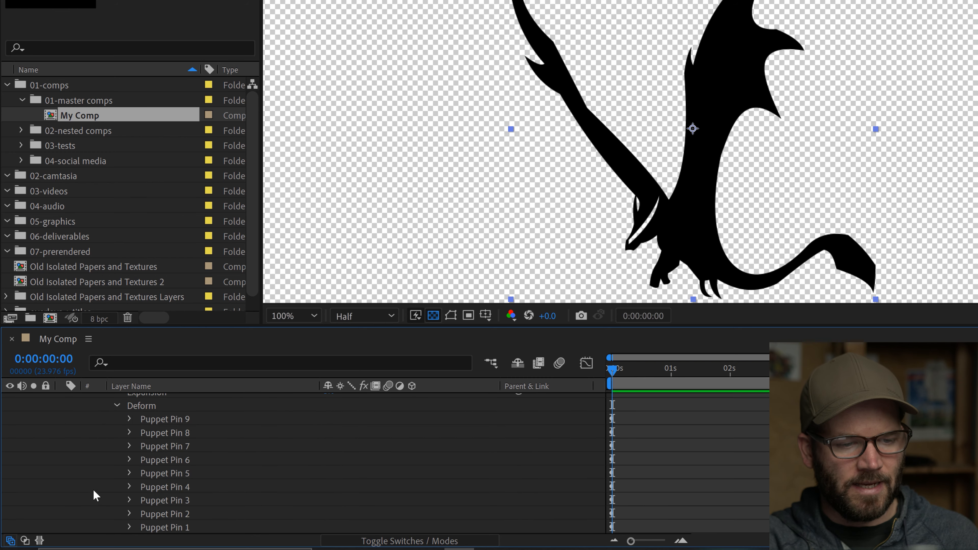
Select several puppet pins in turn to identify their locations on the dragon, and toggle the mesh display off and on.
click(169, 476)
click(172, 447)
click(172, 433)
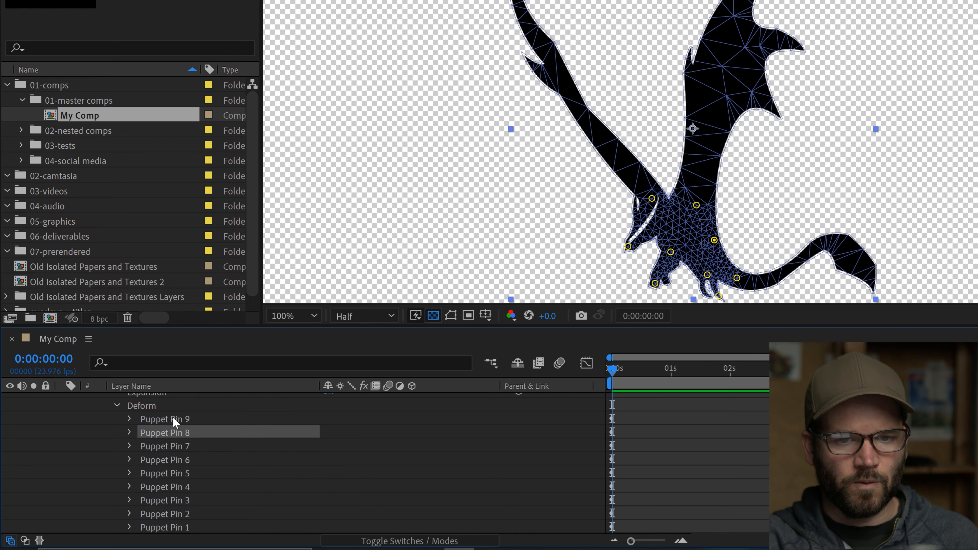
click(172, 418)
click(177, 487)
click(177, 514)
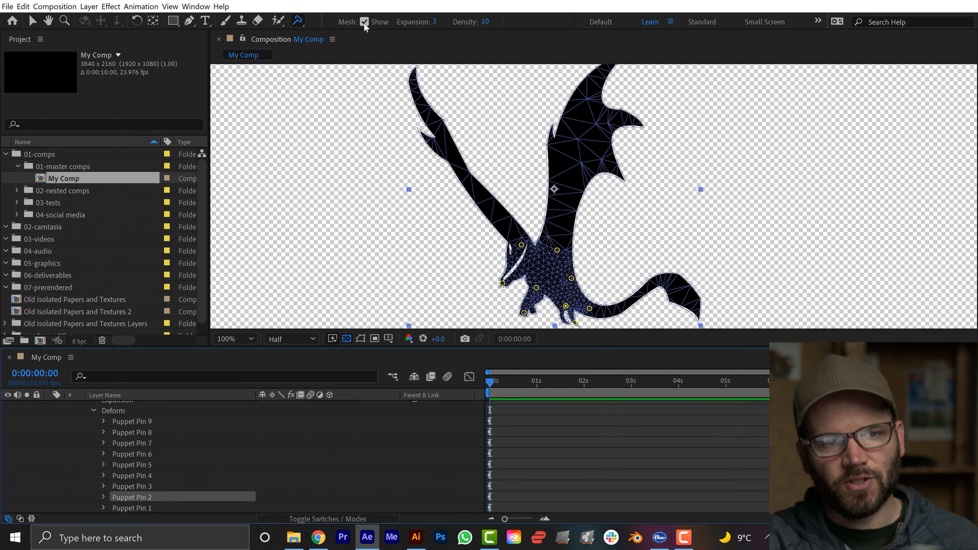
click(364, 22)
click(364, 22)
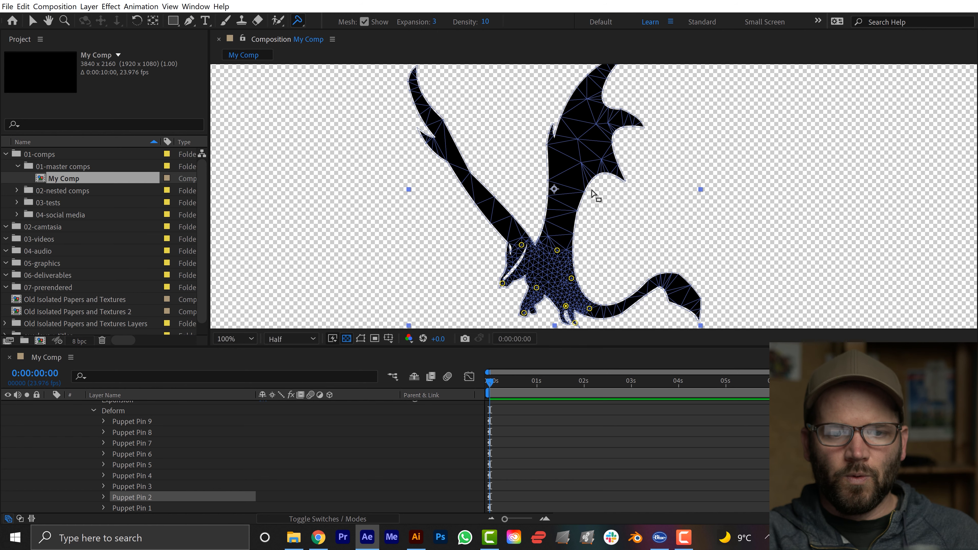
Place one Advanced pin midway along each of the dragon's two wings.
click(297, 23)
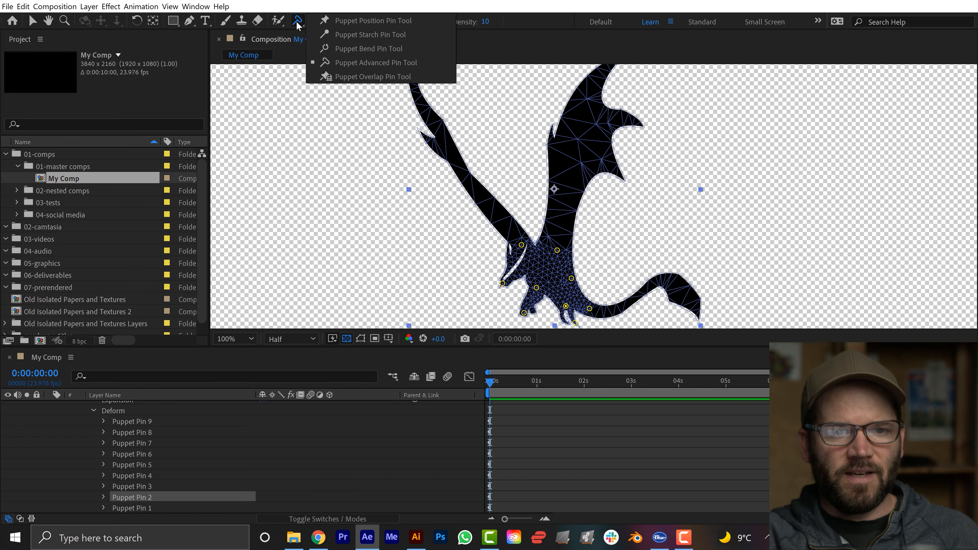
click(468, 175)
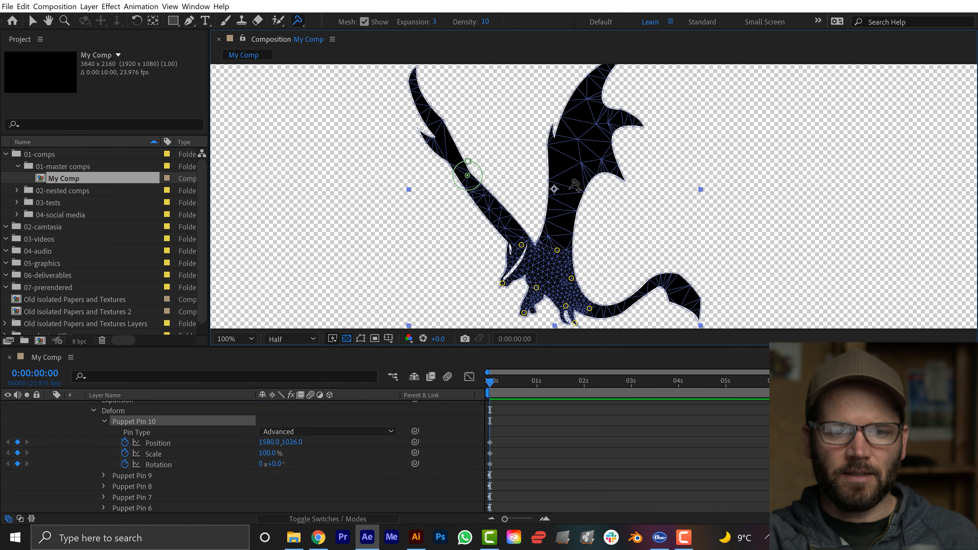
click(572, 165)
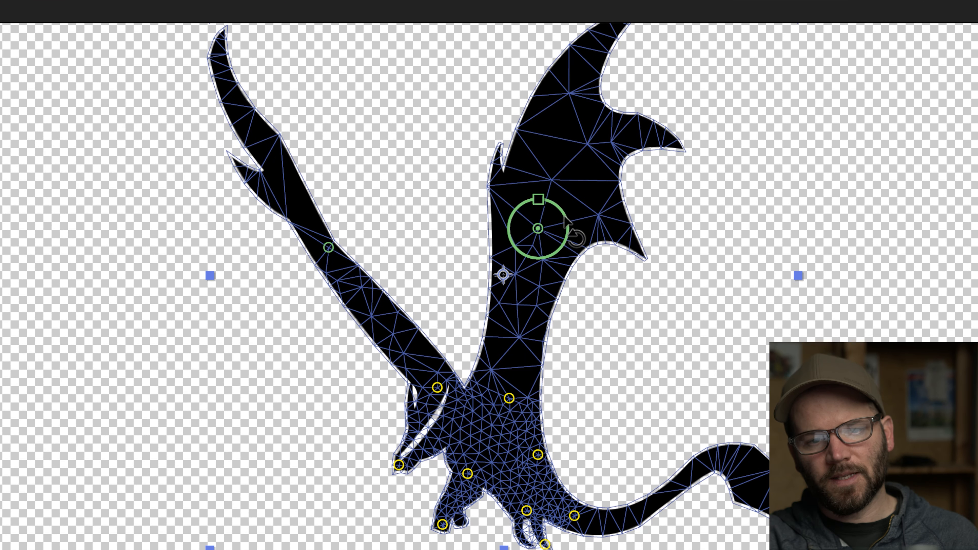
Try rotating the Advanced pin on the right wing to bend it, and undo the rotation.
drag(563, 216, 555, 242)
scroll(504, 314, up, 1)
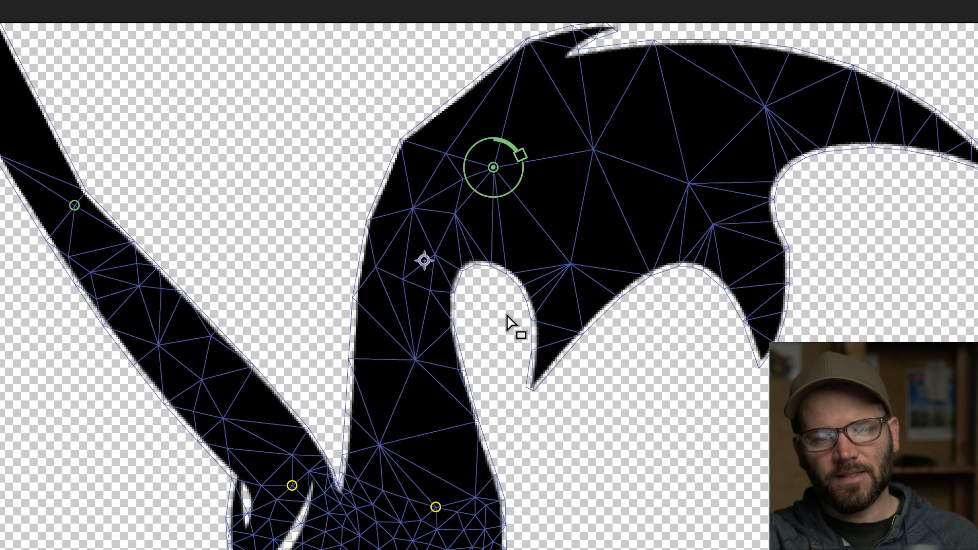
drag(524, 210, 547, 190)
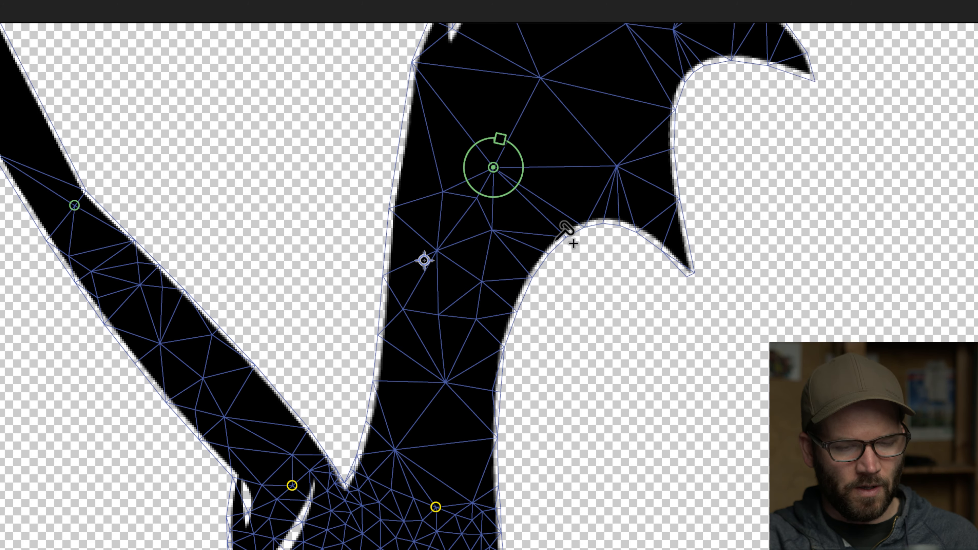
key(ctrl+z)
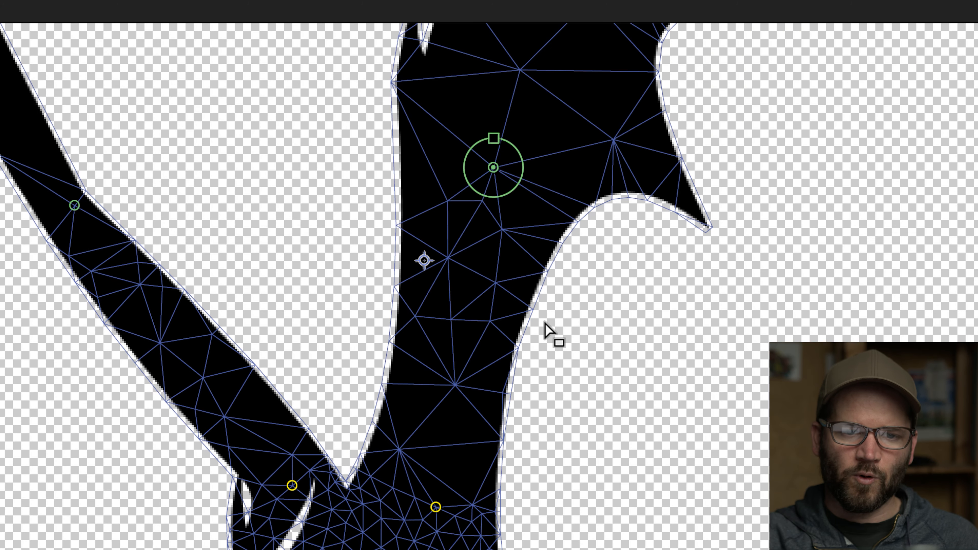
Place a Puppet Starch pin on the right wing just below its Advanced pin.
key(comma)
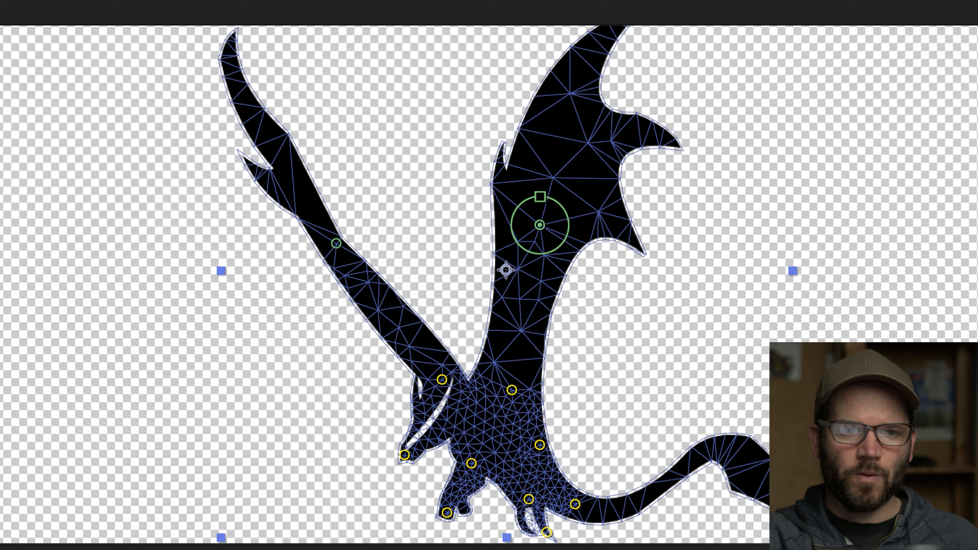
click(298, 20)
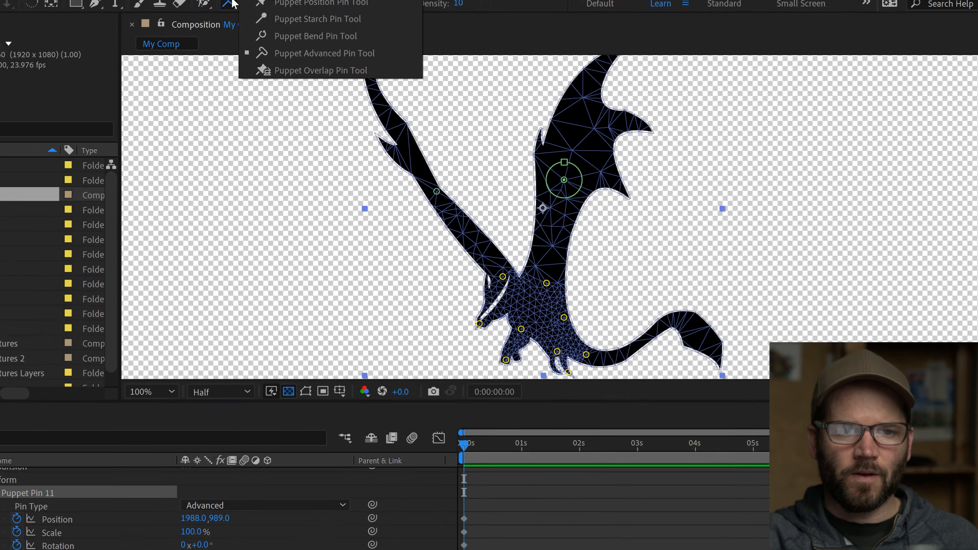
click(378, 37)
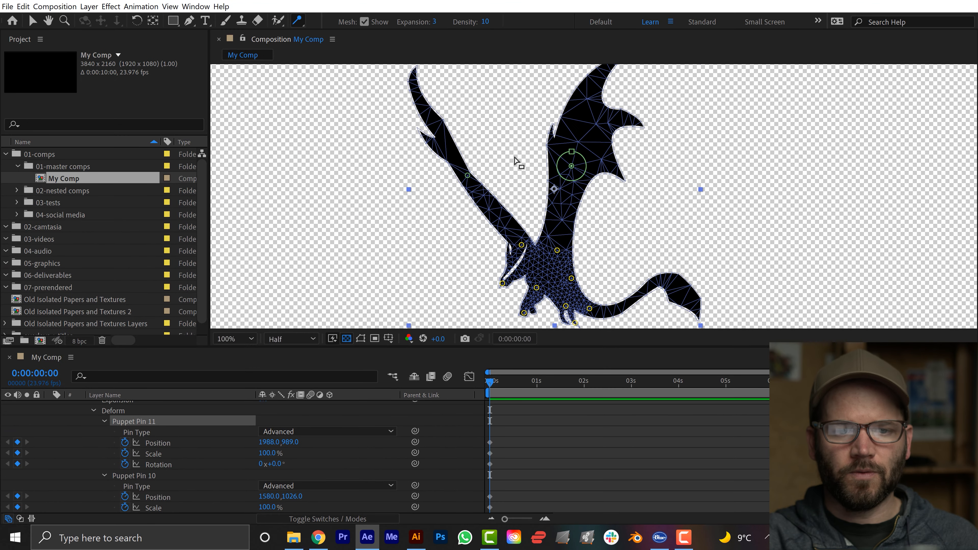
key(period)
click(538, 186)
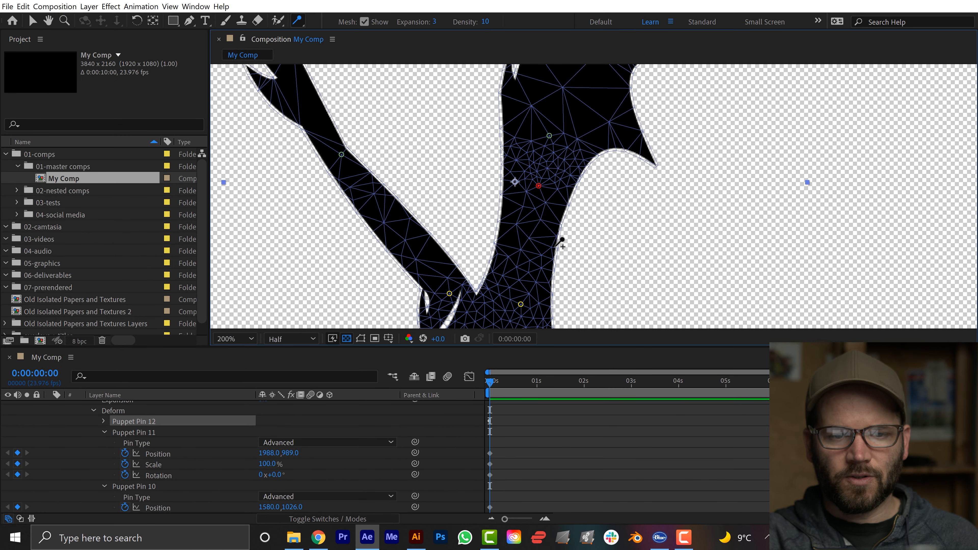
Place two more Starch pins down the right wing, between the existing Starch pin and the body.
click(525, 234)
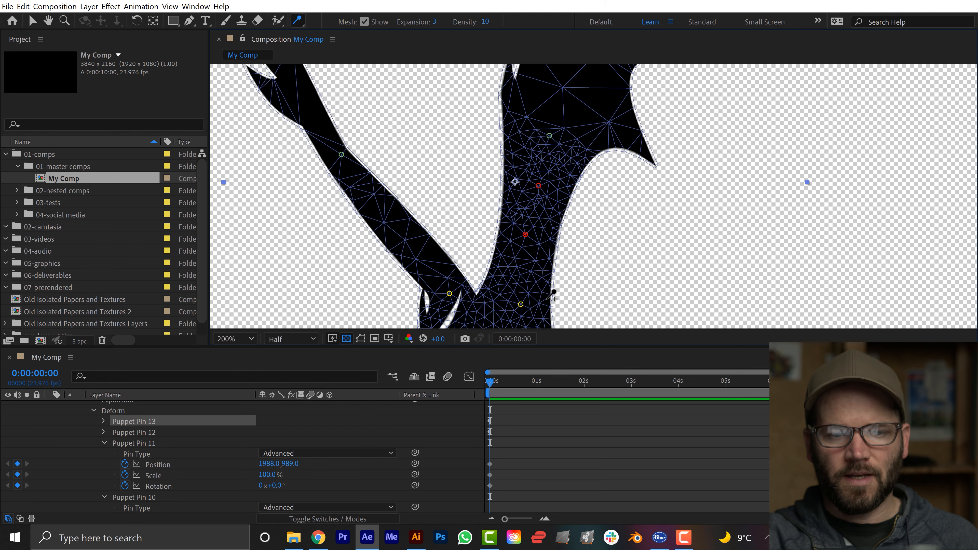
click(523, 257)
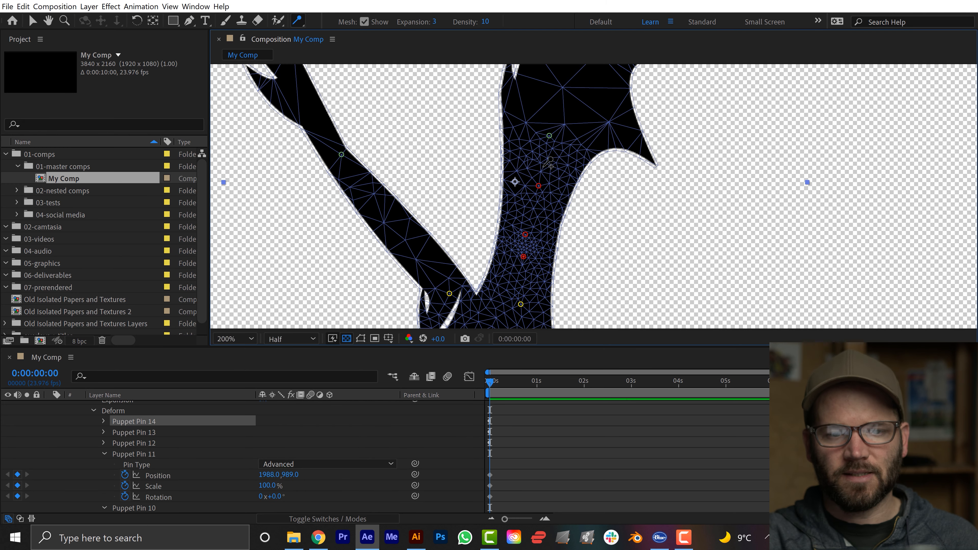
Delete the right wing's Advanced pin and place a new one slightly lower, just above the wing's topmost Starch pin.
scroll(541, 175, down, 1)
click(572, 166)
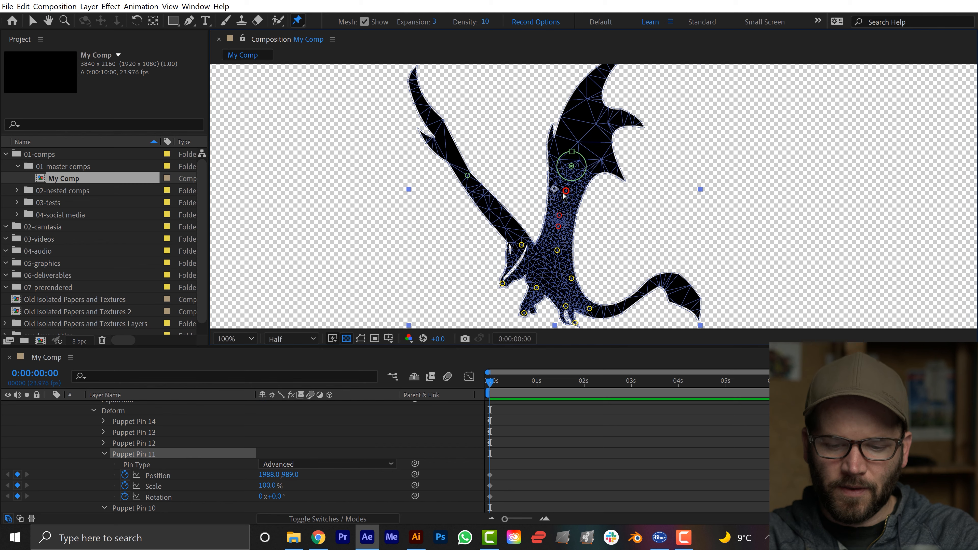
key(Delete)
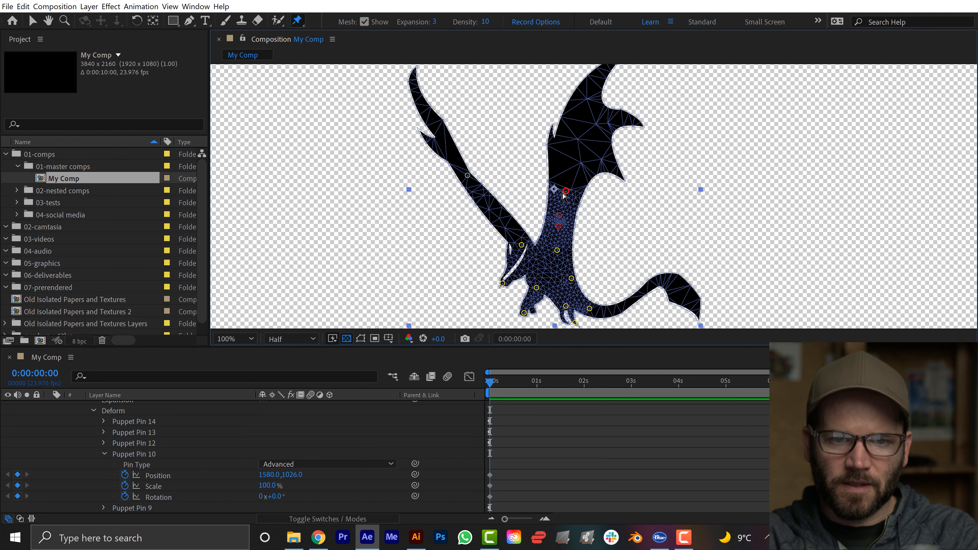
click(295, 21)
click(339, 62)
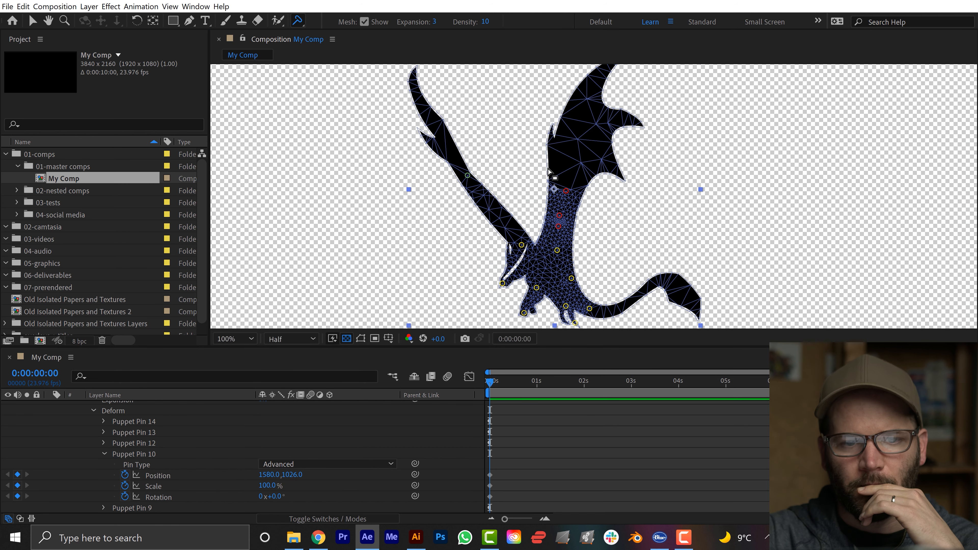
click(566, 183)
mouse_move(587, 189)
mouse_down()
mouse_move(586, 209)
mouse_move(589, 185)
mouse_up()
Place two Puppet Starch pins along the left wing, between its Advanced pin and the body.
click(295, 18)
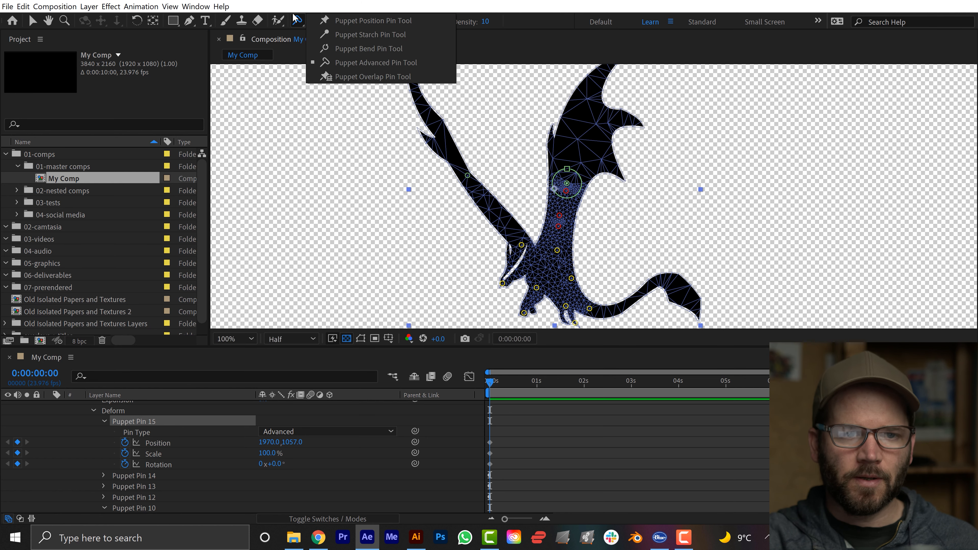
click(343, 38)
click(487, 198)
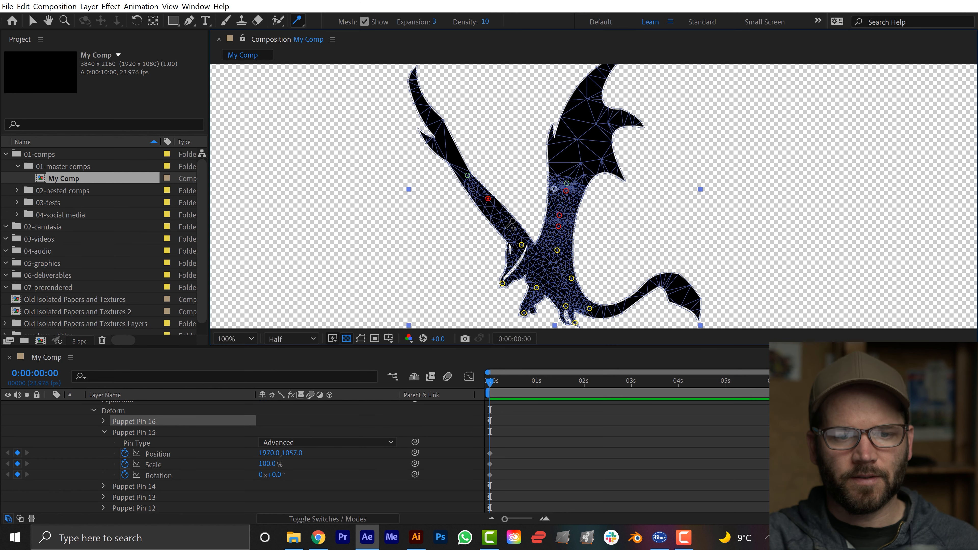
click(507, 218)
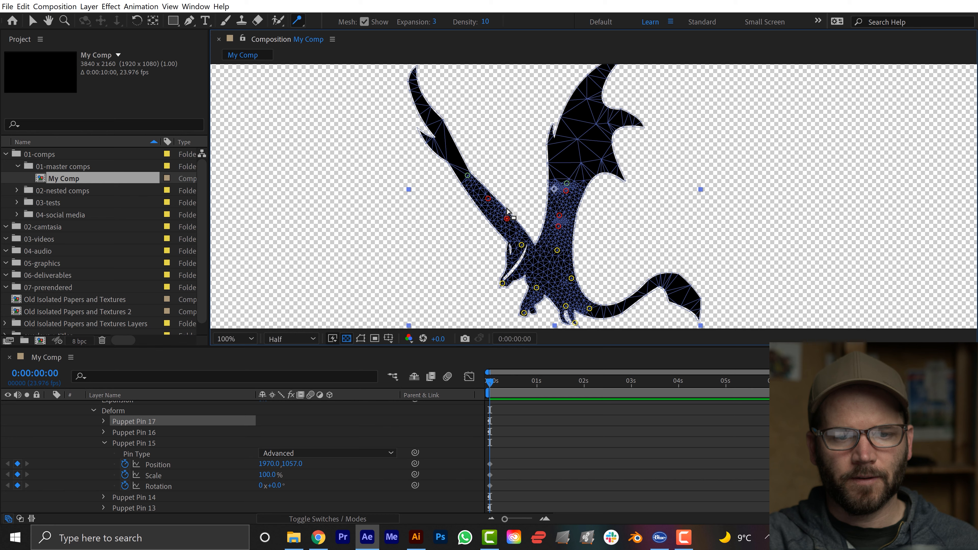
Try rotating the left wing's Advanced pin to bend the wing outward, and undo the rotation.
click(468, 175)
drag(481, 169, 478, 142)
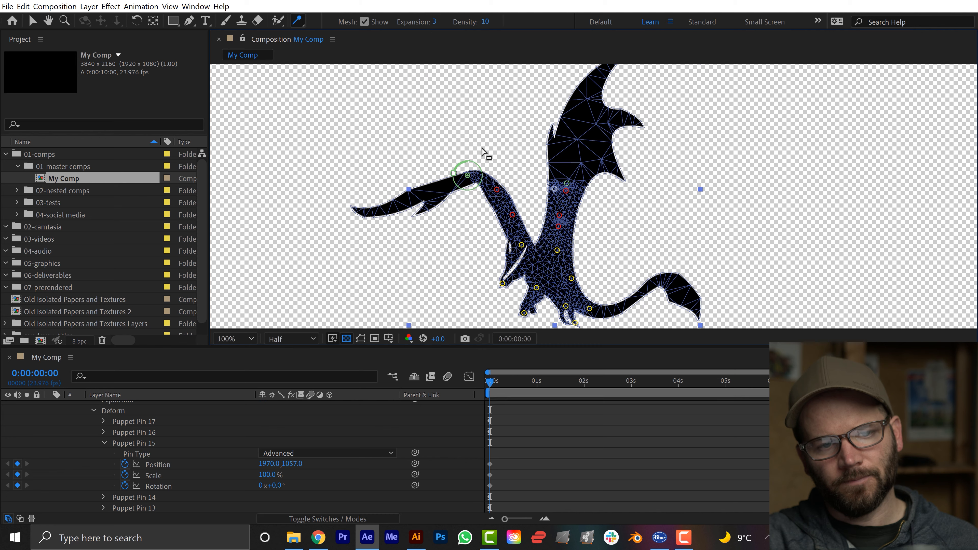
key(ctrl+z)
Place three Starch pins along the dragon's tail, from near its base up to the outer curve.
drag(557, 273, 507, 230)
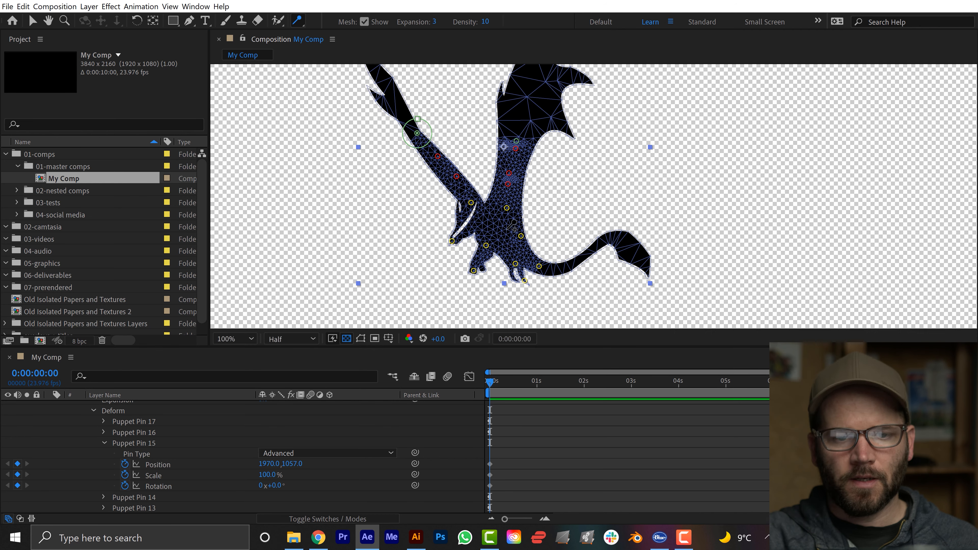
click(558, 267)
click(584, 255)
click(599, 242)
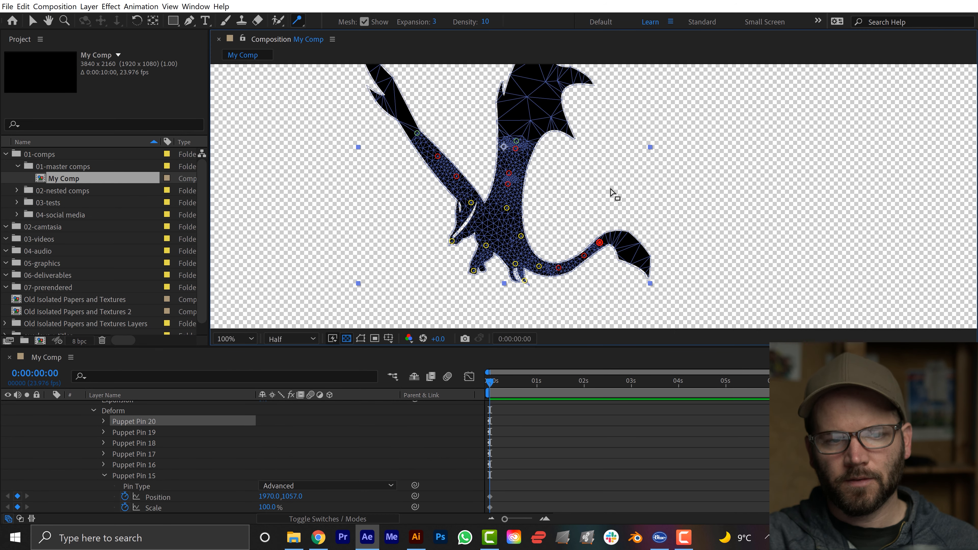
Place a Puppet Advanced pin on the tail's outer curve, just before the fin at its tip.
click(297, 21)
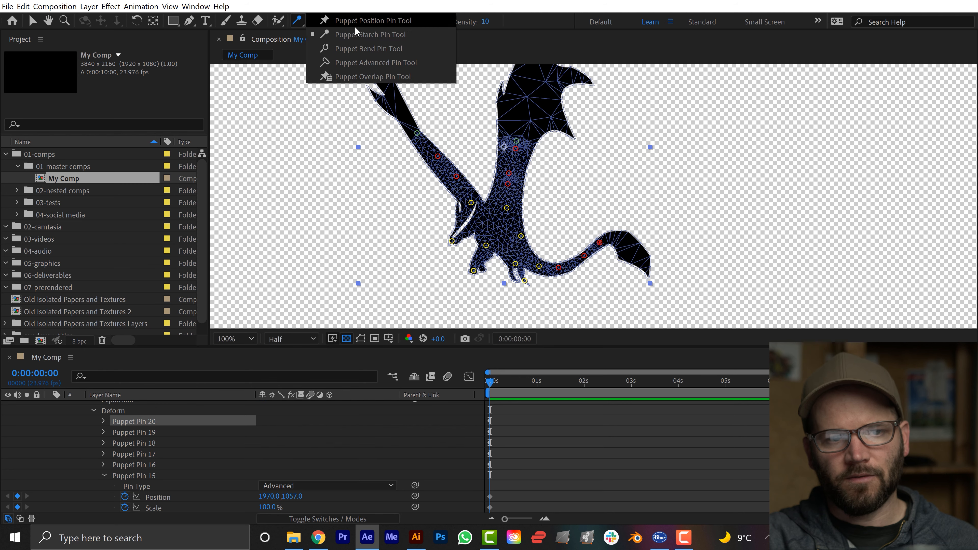
click(375, 55)
click(615, 236)
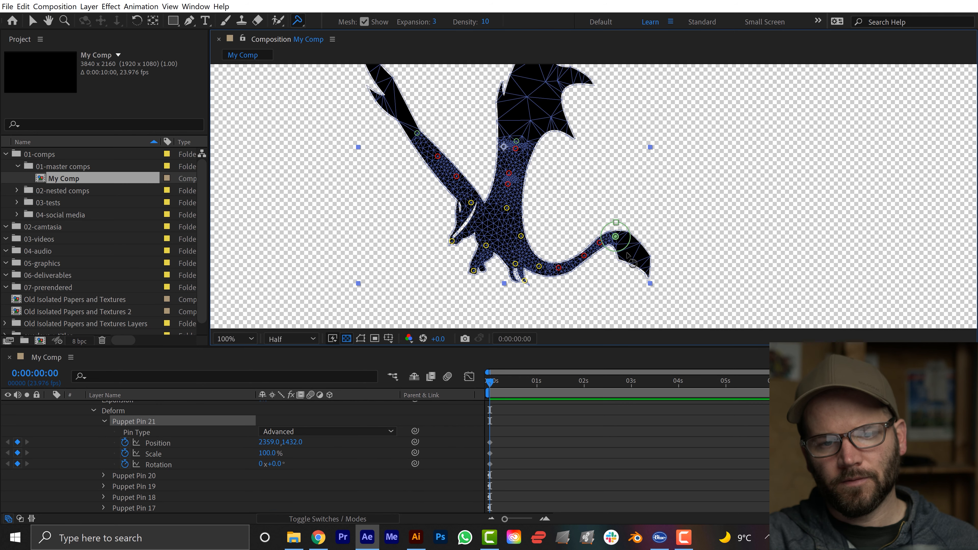
drag(631, 234, 639, 250)
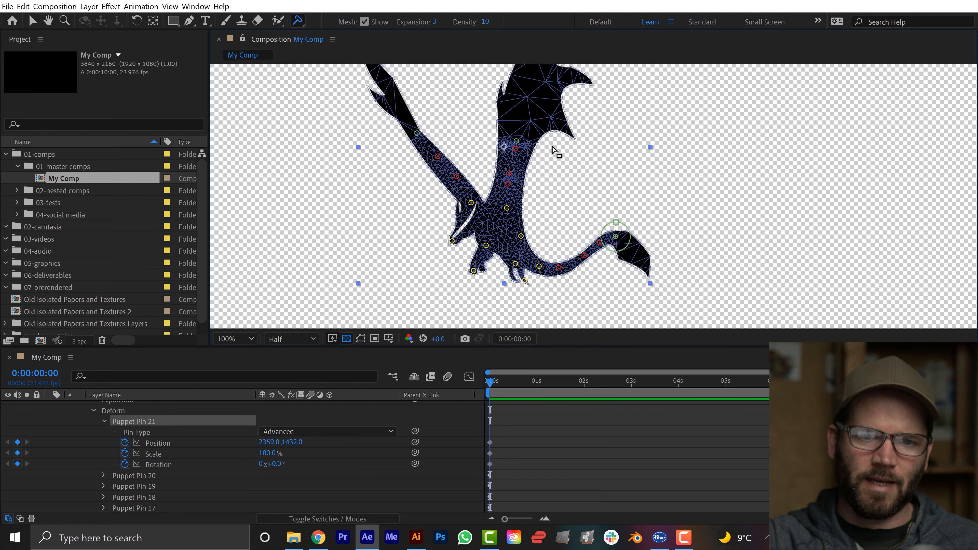
Reframe the dragon in the composition view and make the viewer area slightly taller.
click(516, 142)
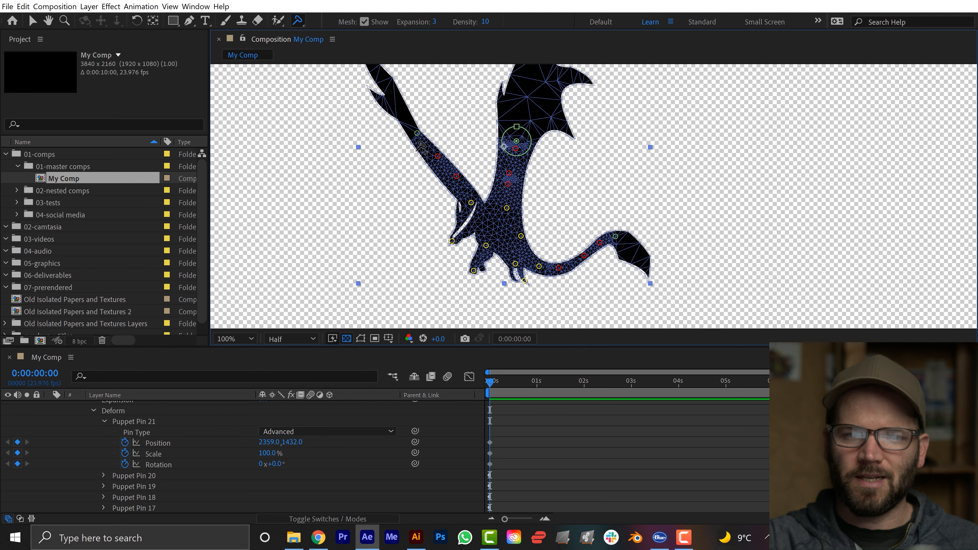
scroll(421, 154, up, 1)
key(space)
drag(431, 172, 506, 177)
scroll(500, 181, down, 1)
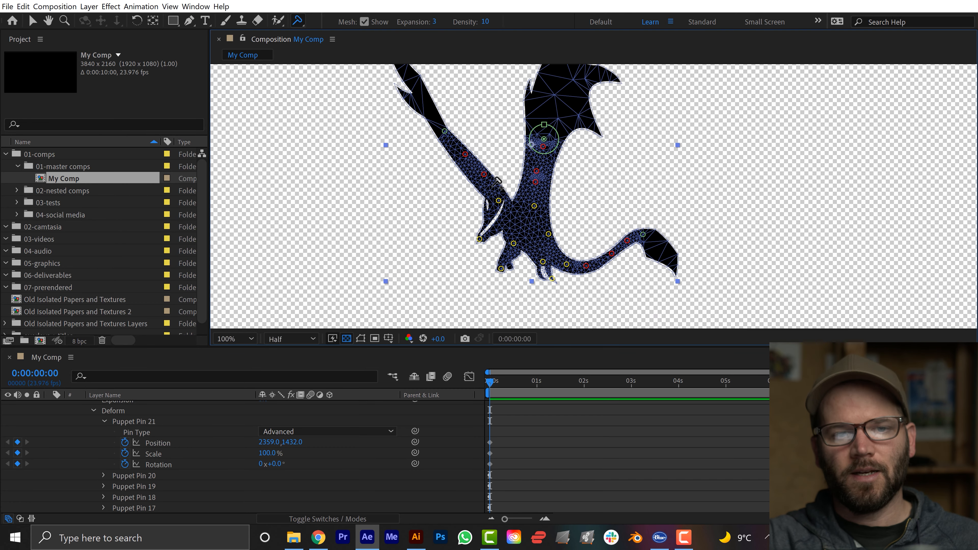
drag(576, 201, 605, 238)
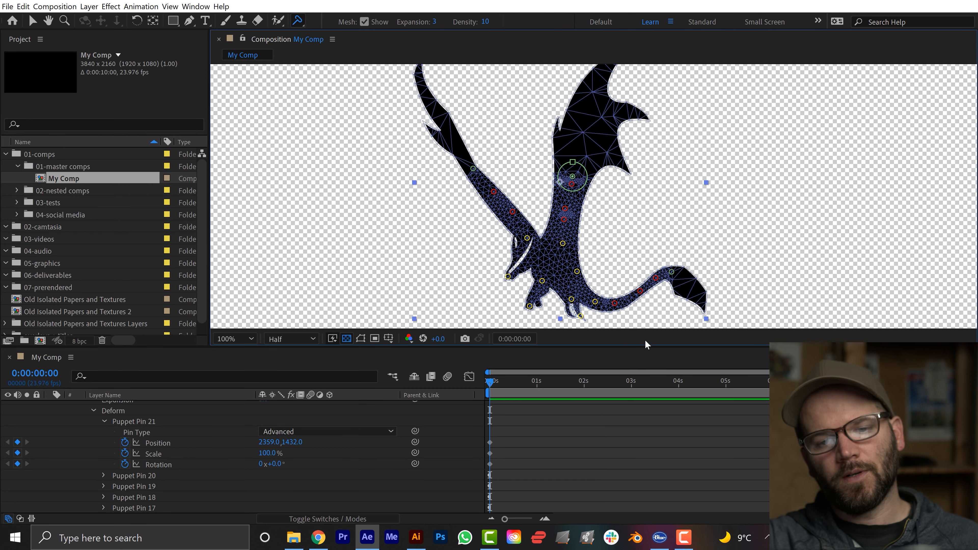
drag(644, 347, 644, 385)
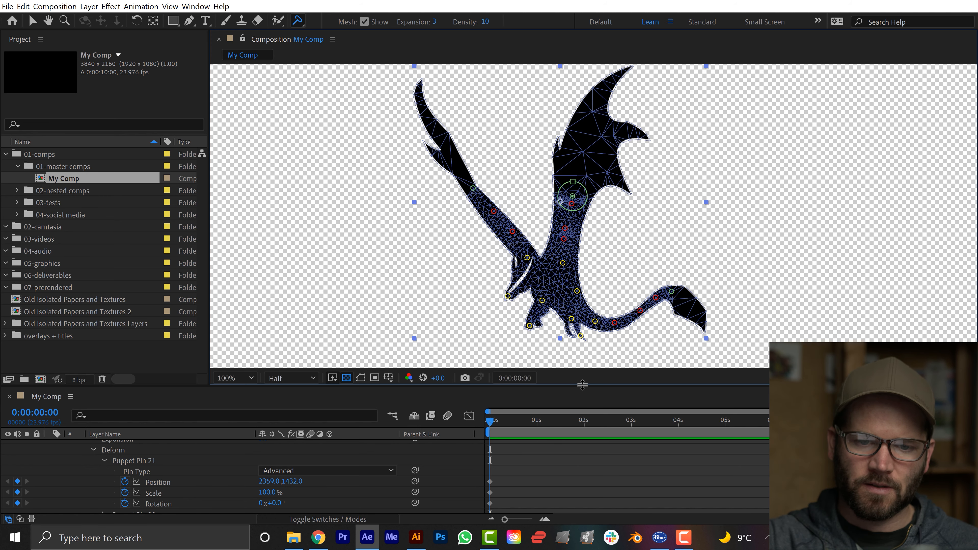
drag(582, 385, 583, 363)
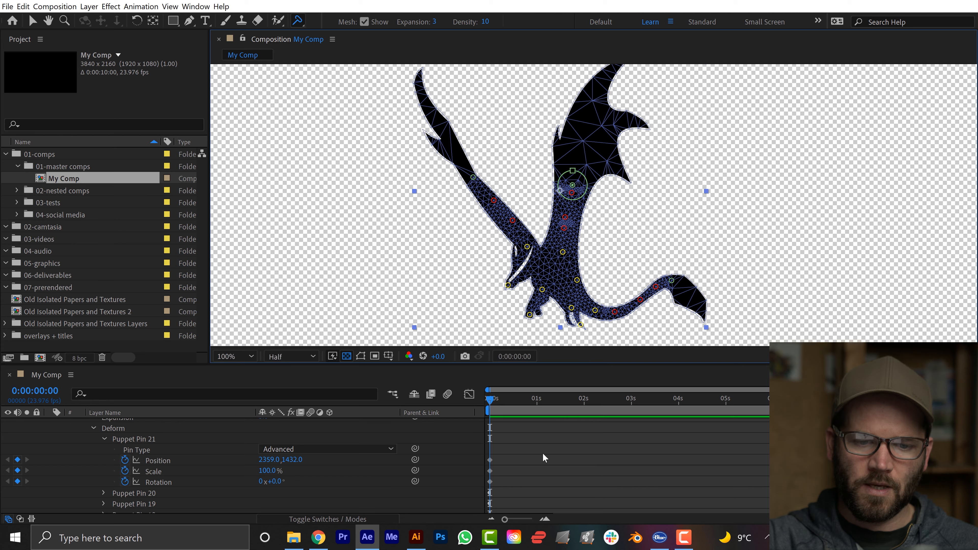
Maximize the timeline and show only the keyframed properties of the Smaug layer.
key(grave)
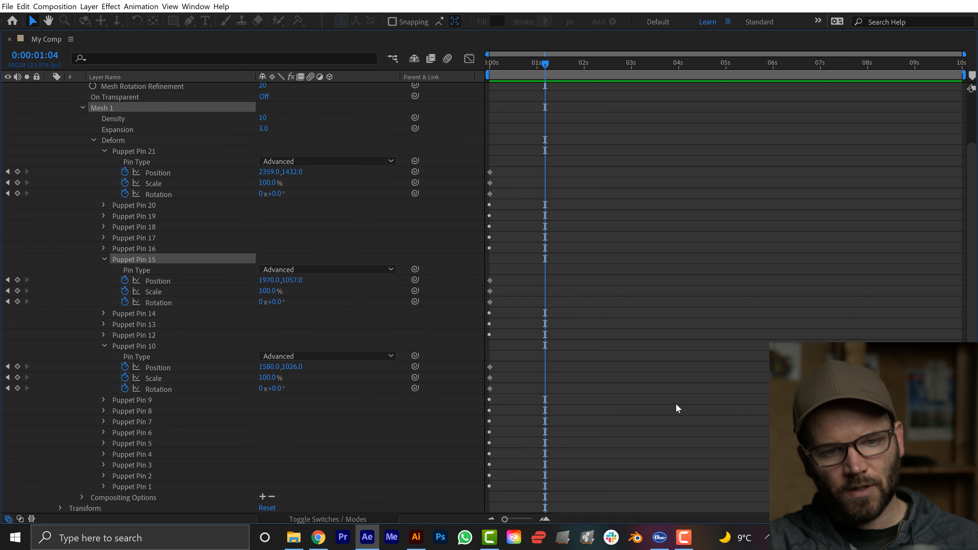
scroll(243, 261, up, 3)
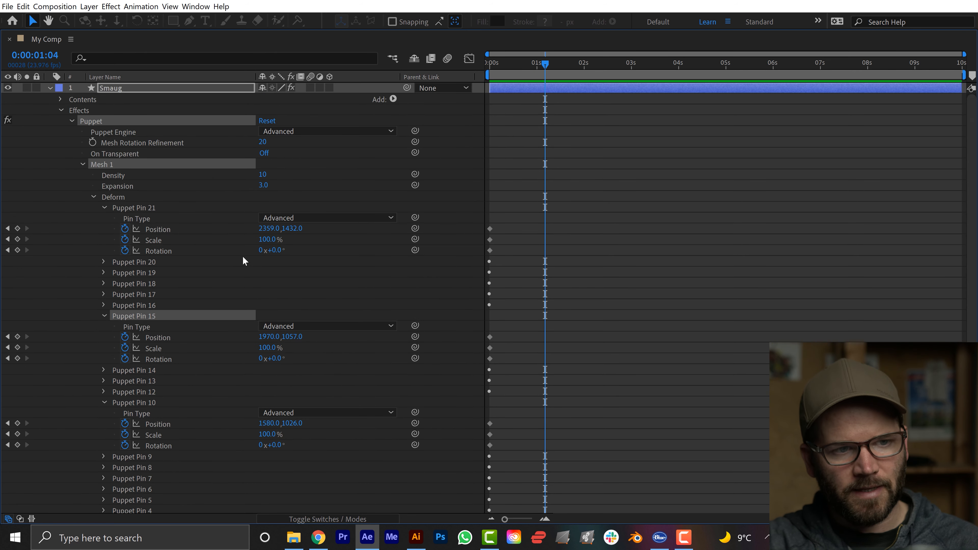
click(123, 89)
key(u)
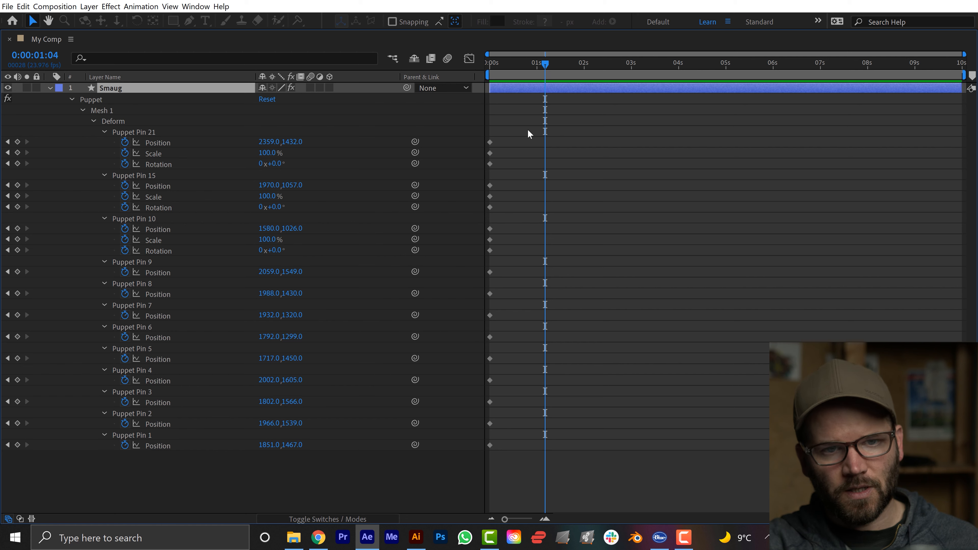
Go to 0:00:01:00 and rotate the right wing's Advanced pin clockwise so the wing folds down and outward.
drag(544, 64, 538, 66)
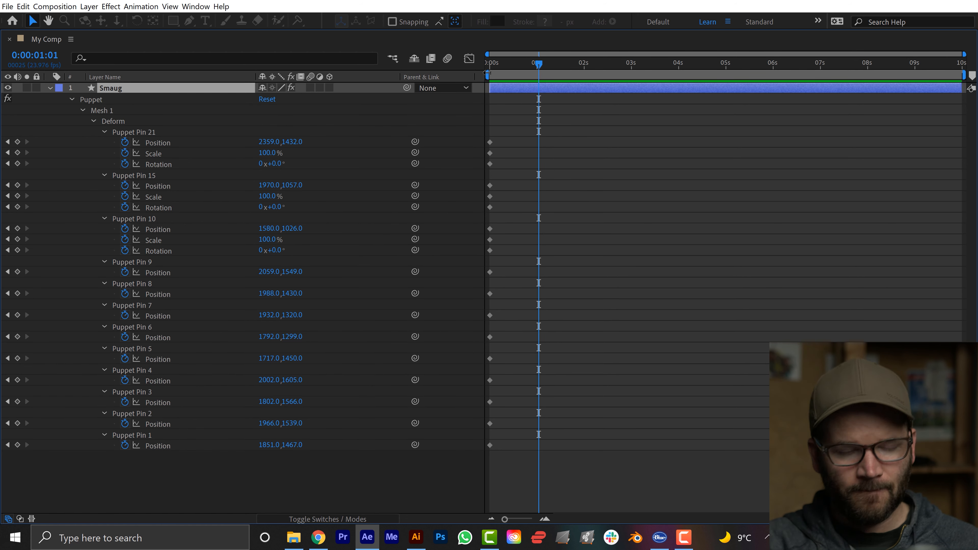
key(Page_Up)
key(grave)
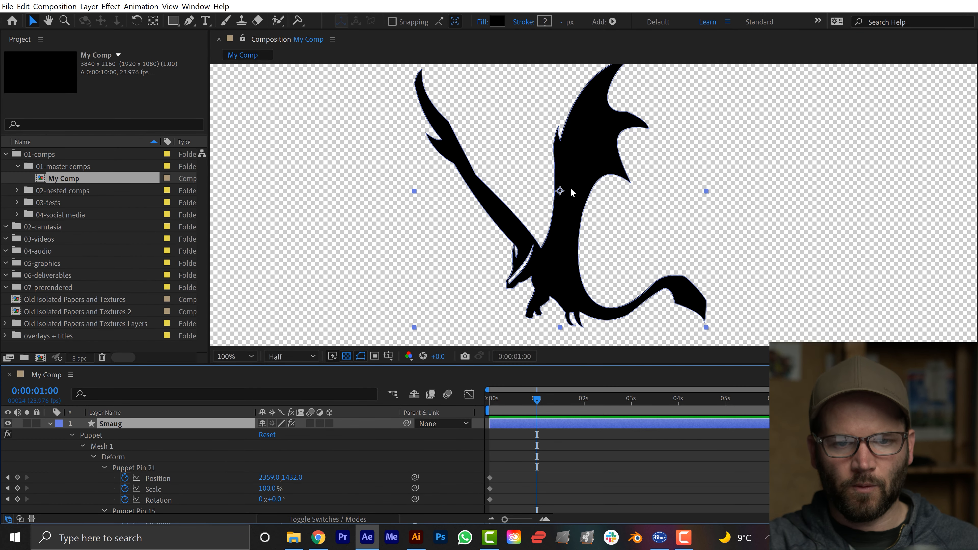
click(103, 456)
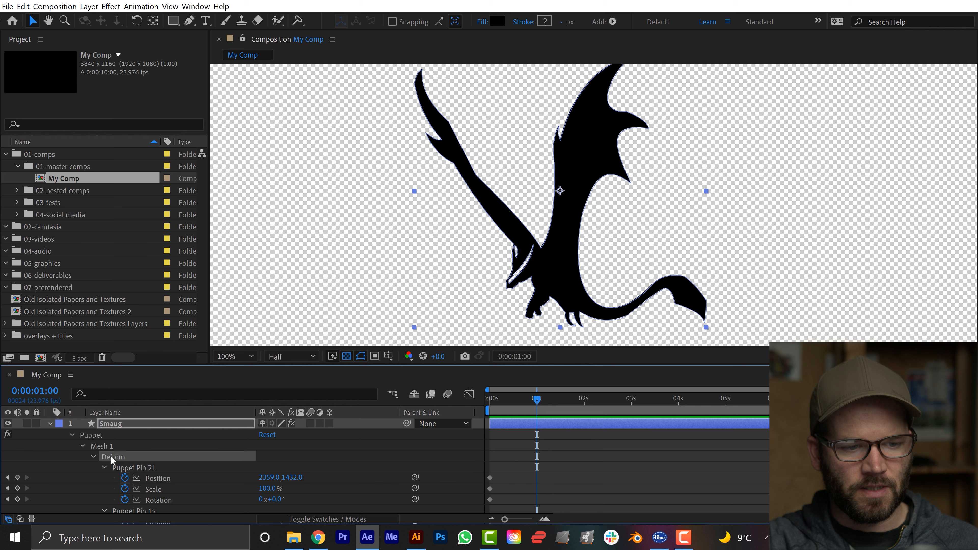
click(573, 184)
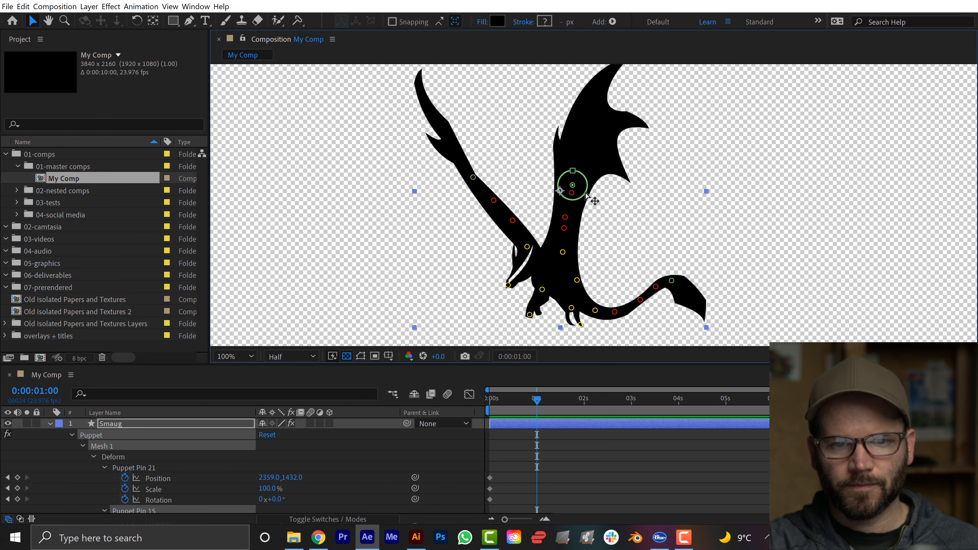
drag(584, 174, 592, 199)
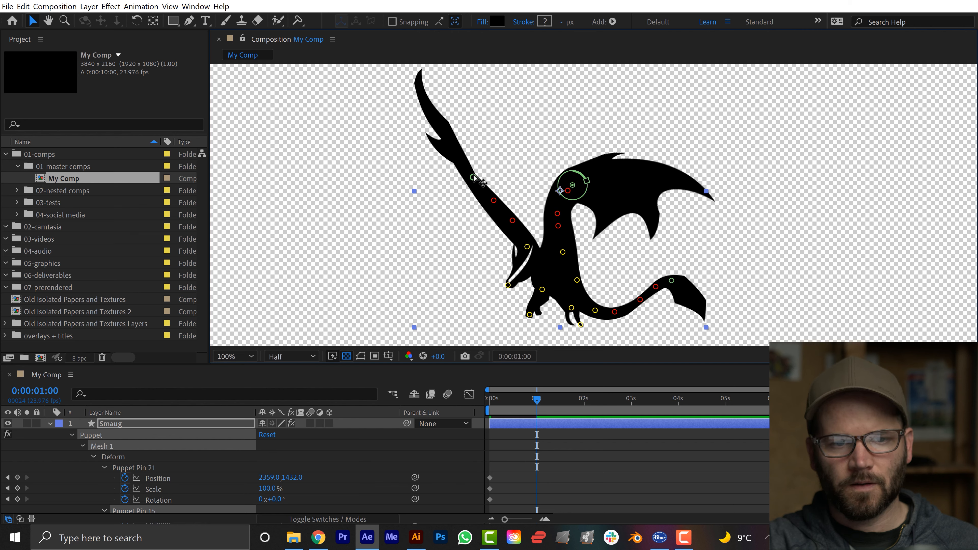
At one second, rotate the left wing's Advanced pin counterclockwise to lower the wing, and the tail's Advanced pin to about -30.4°.
click(464, 184)
drag(460, 180, 464, 214)
drag(682, 295, 689, 292)
click(537, 419)
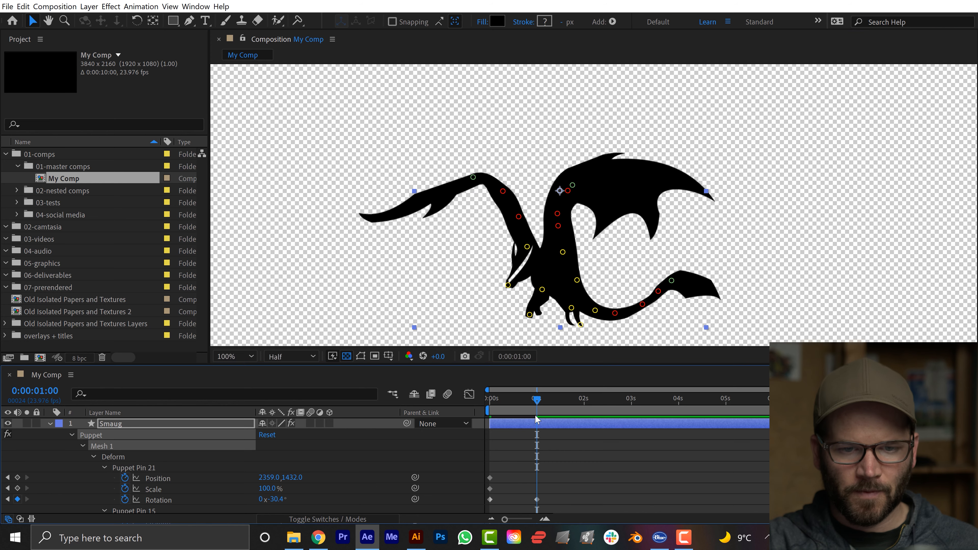
Return to the start of the composition and preview the wing and tail motion.
drag(535, 401, 467, 411)
key(space)
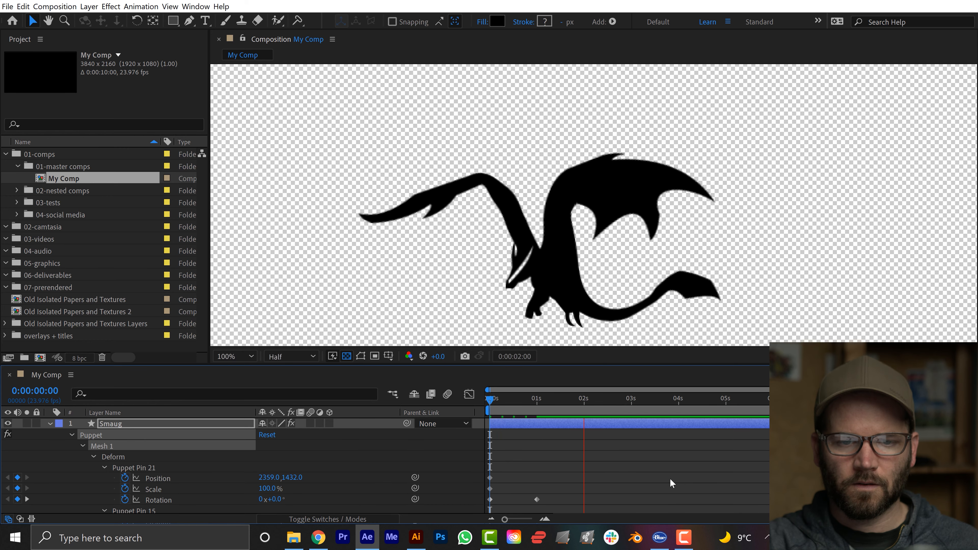
key(space)
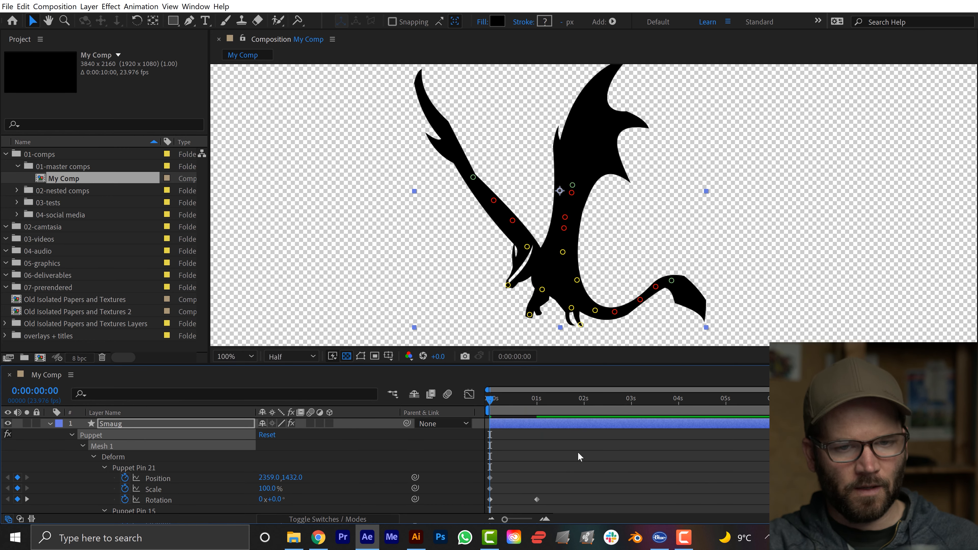
Select the Rotation keyframes at zero and one second for all three Advanced pins, Puppet Pins 21, 15 and 10.
key(grave)
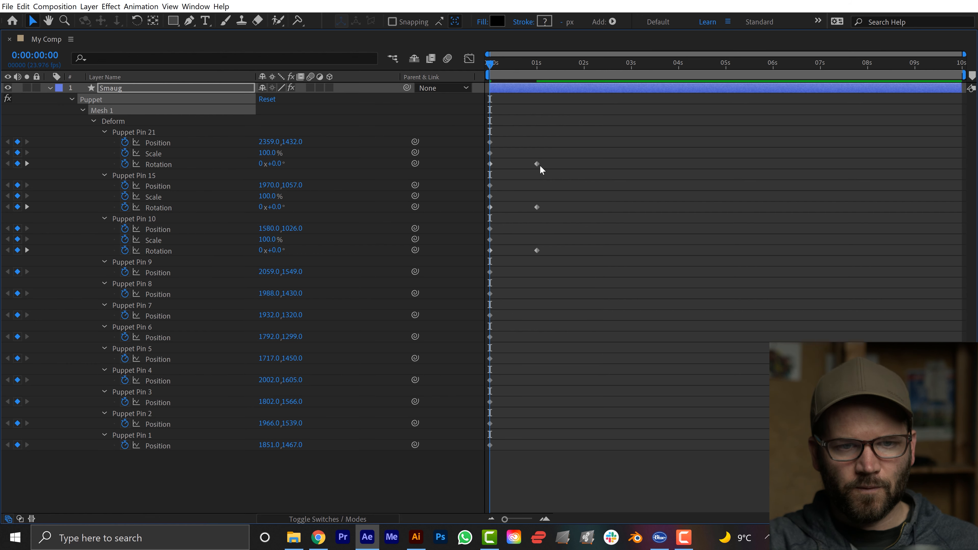
click(585, 158)
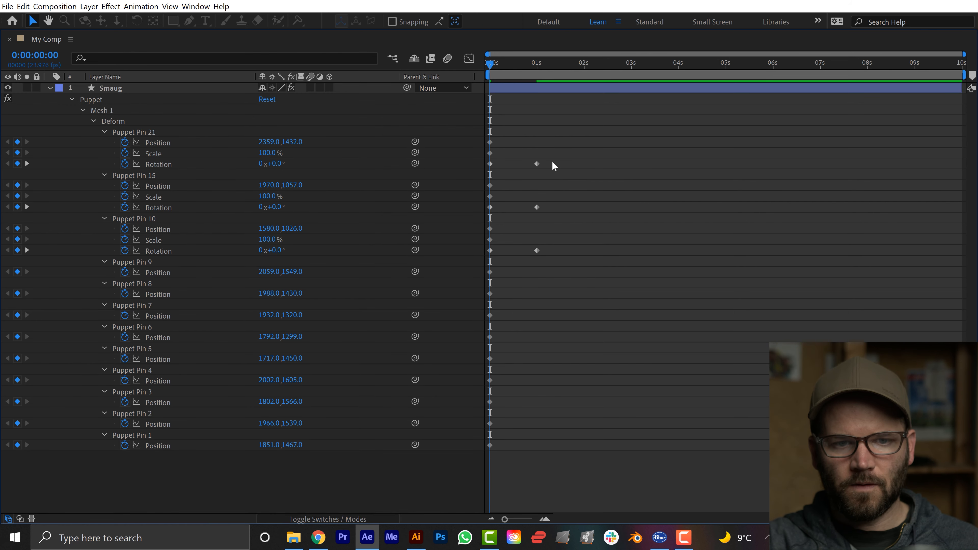
drag(555, 159, 485, 170)
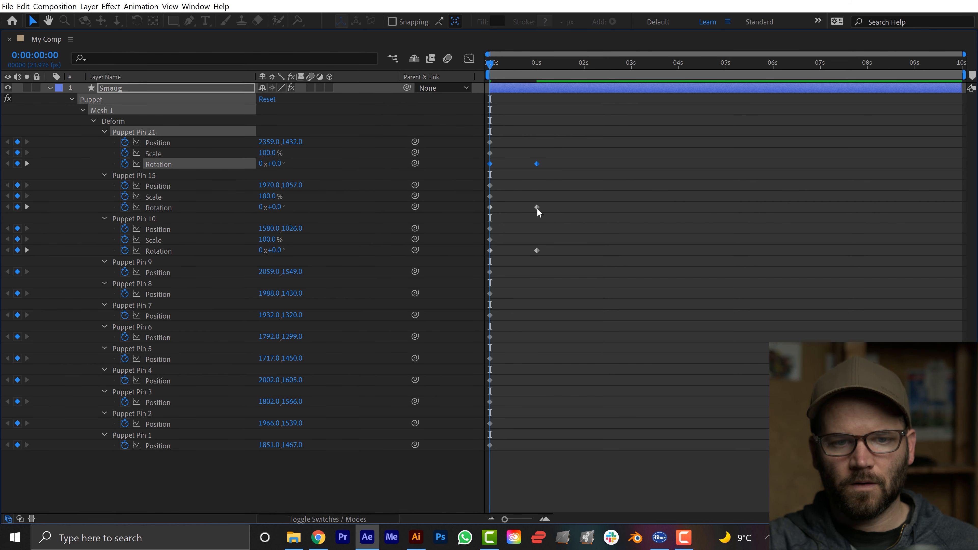
drag(561, 207, 484, 216)
drag(551, 249, 482, 264)
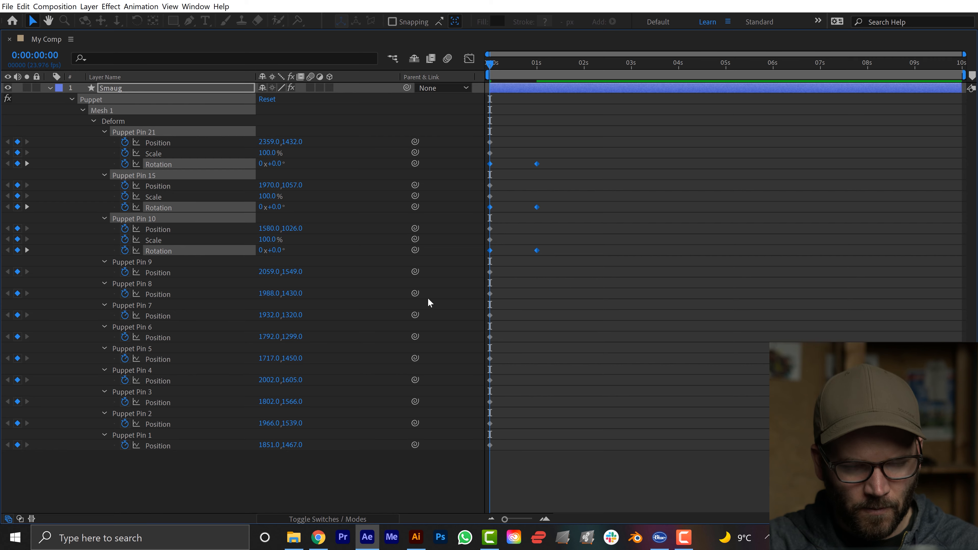
Open the Motion extension and browse its easing presets for the selected rotation keyframes.
key(grave)
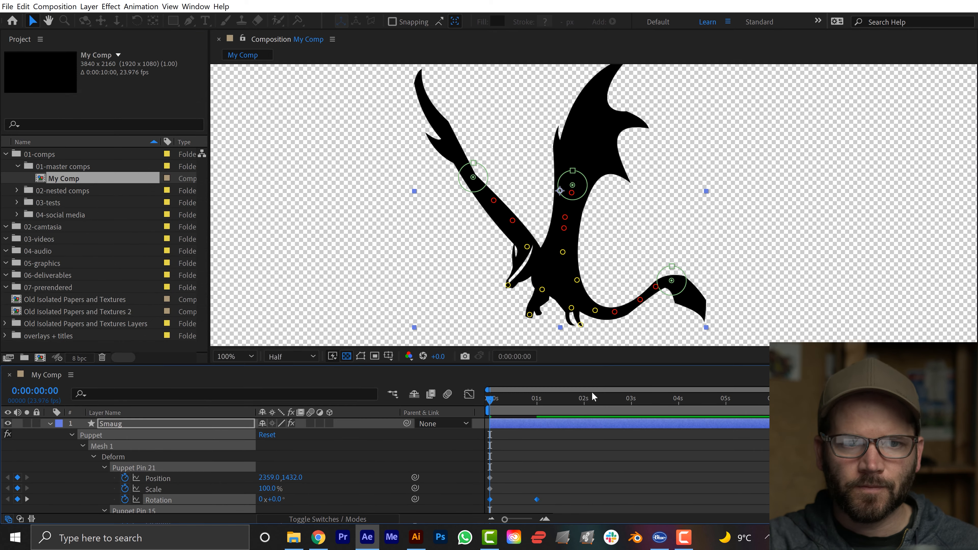
click(195, 6)
mouse_move(256, 58)
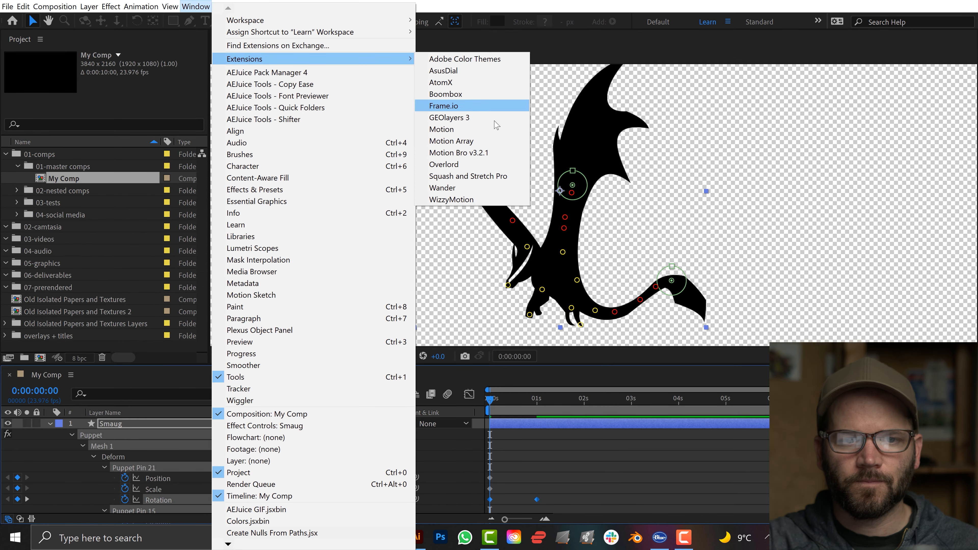
click(435, 130)
scroll(750, 424, down, 1)
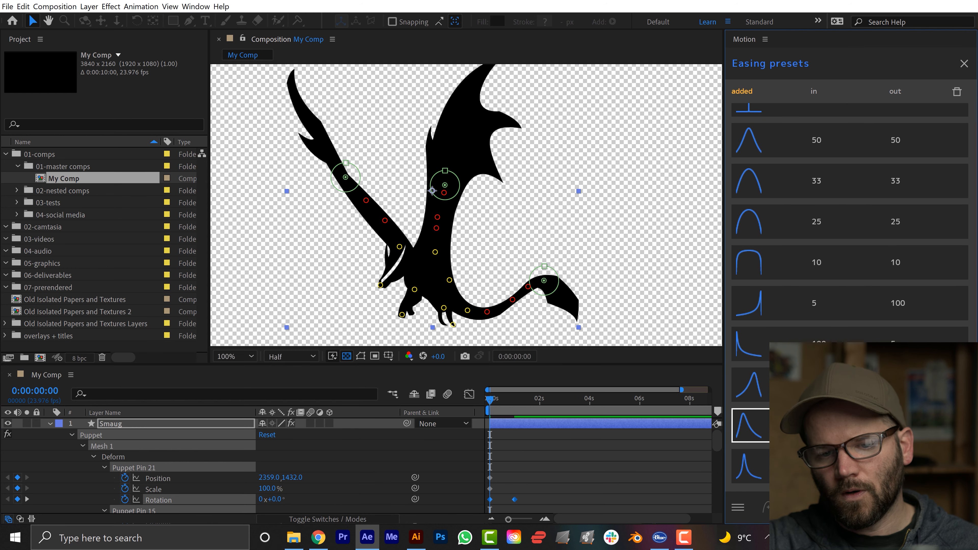
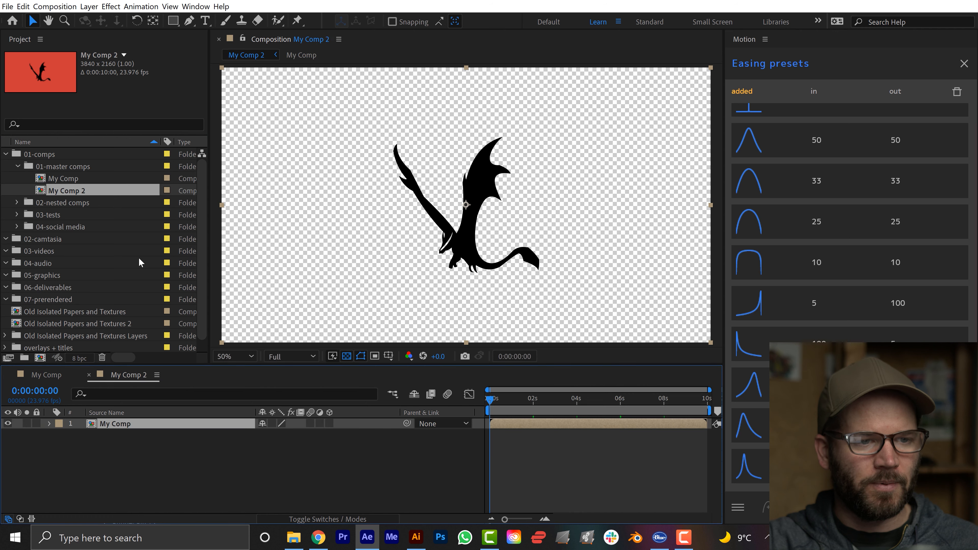
Rename the My Comp composition to Smaug and the My Comp 2 composition to The Lonely Mountain.
click(65, 178)
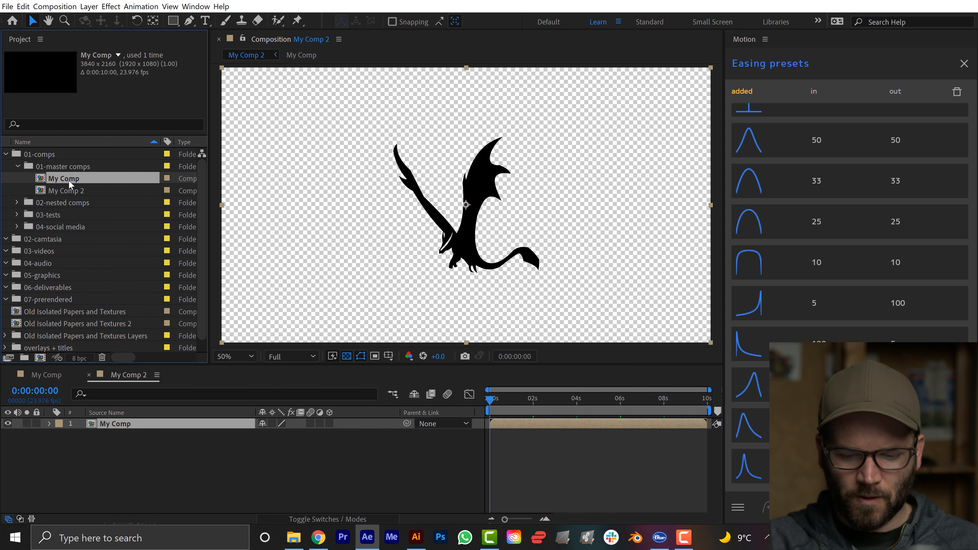
key(Return)
text(Smaug)
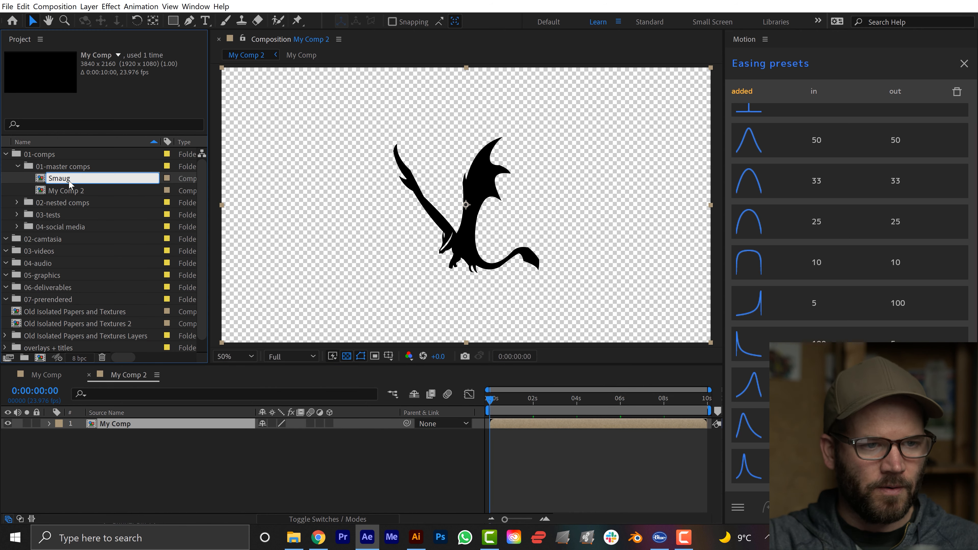
key(Return)
click(70, 178)
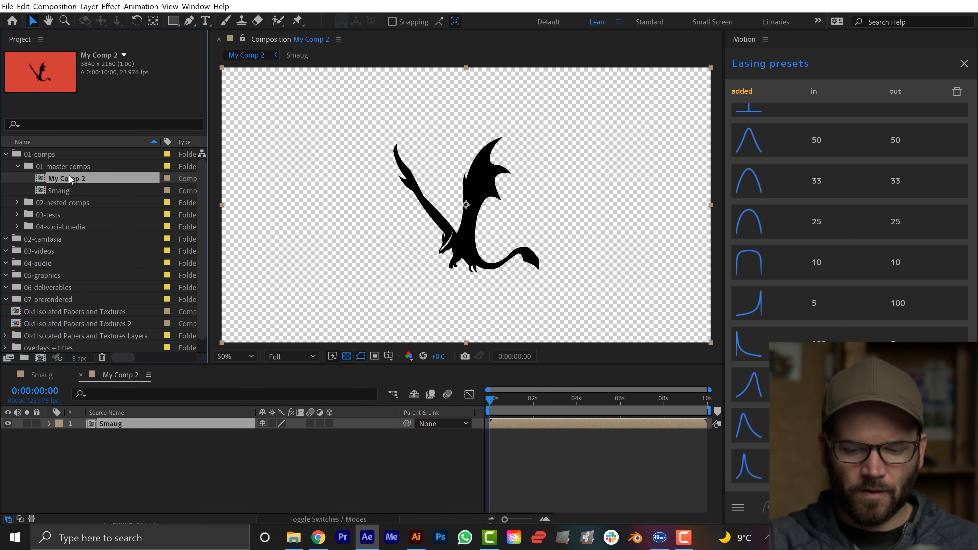
key(Return)
text(The Lonely Mountain)
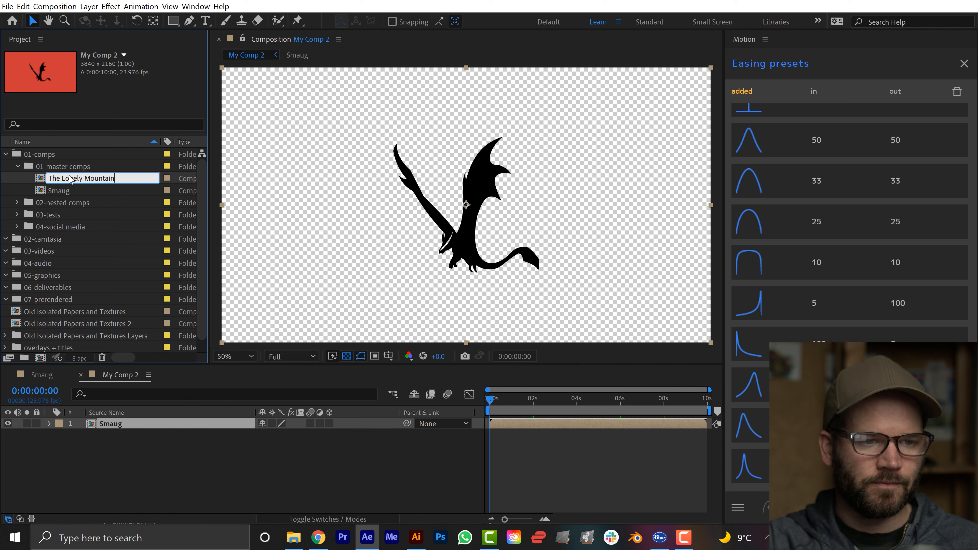
key(Return)
Add the texture 3/Old Isolated Papers and Textures.psd to The Lonely Mountain composition beneath the Smaug layer.
click(5, 325)
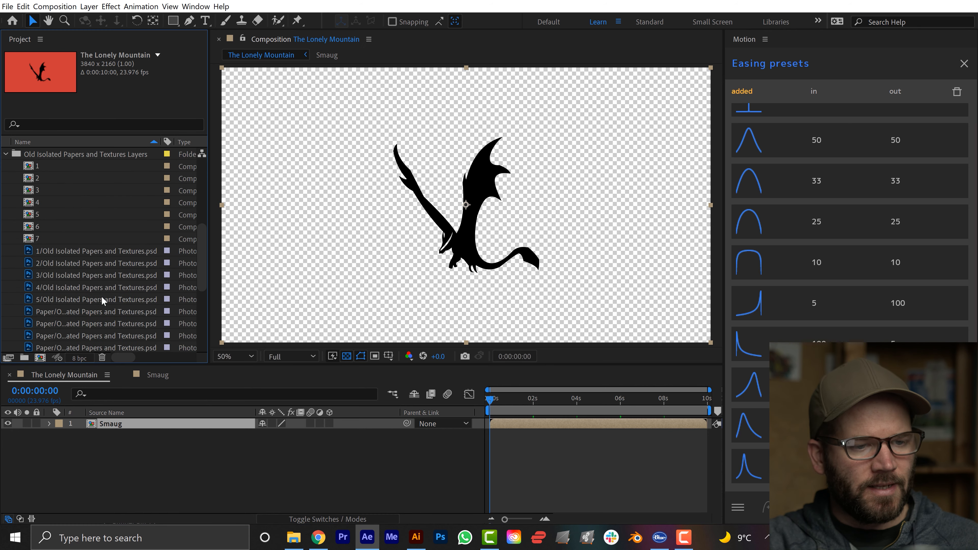
scroll(104, 301, down, 5)
drag(58, 240, 124, 456)
key(comma)
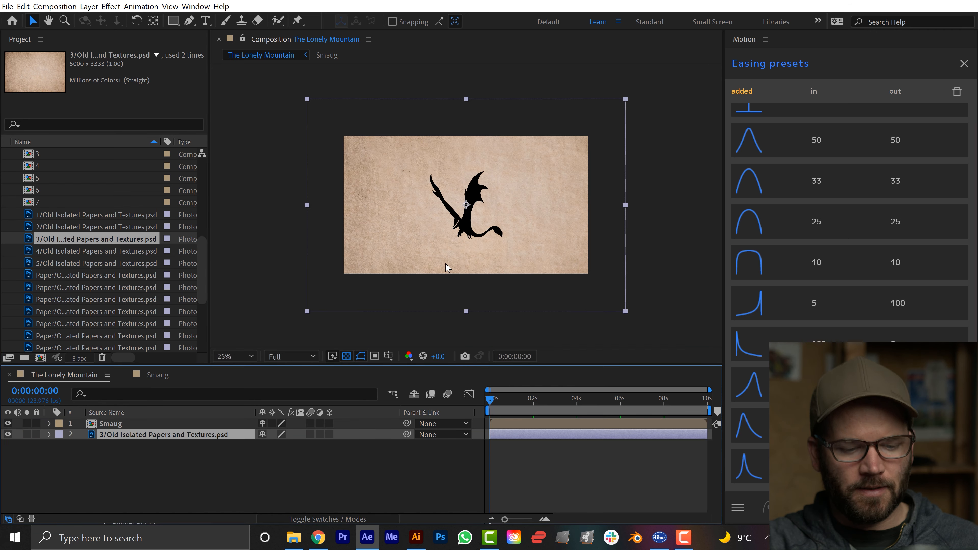
Fit the paper texture layer to the composition's dimensions with Fit to Comp.
right_click(512, 208)
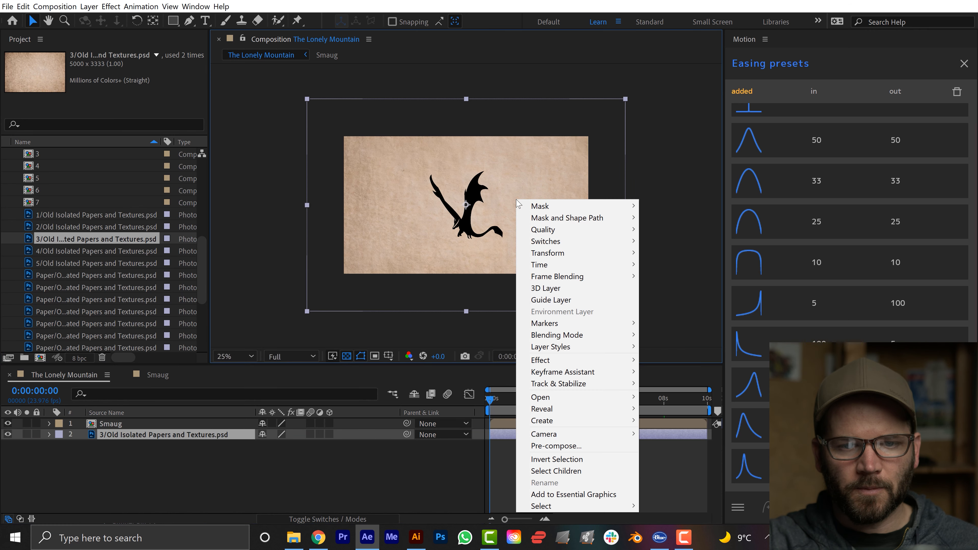
mouse_move(566, 253)
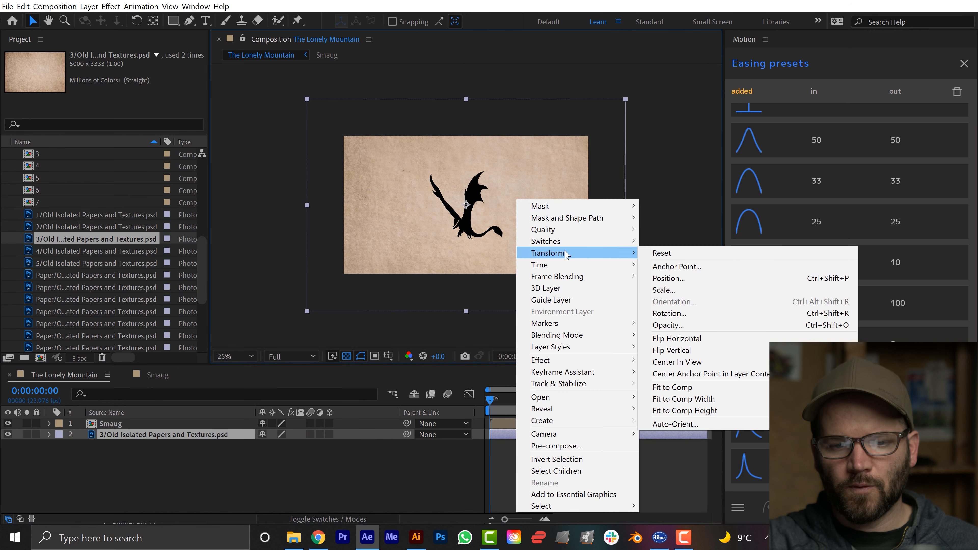
click(701, 389)
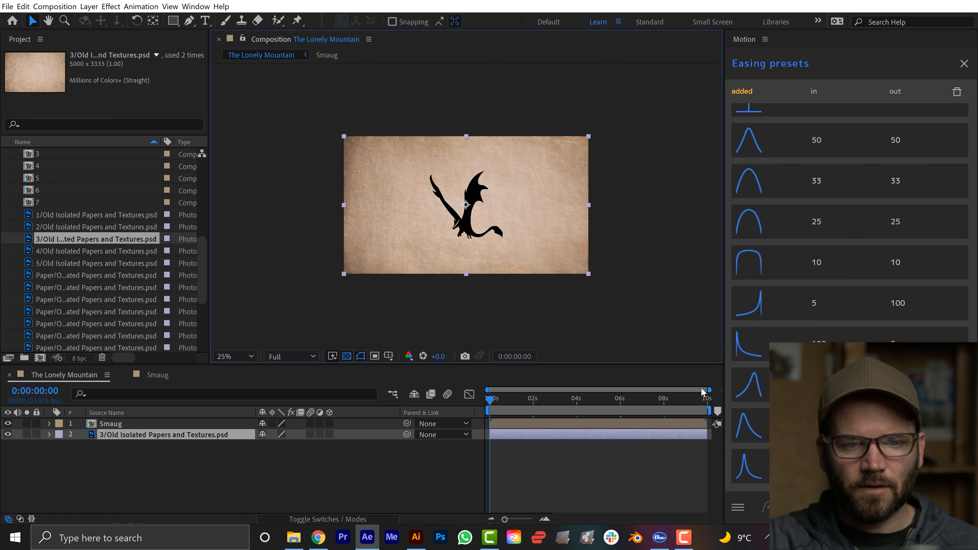
click(160, 497)
key(period)
mouse_move(468, 245)
mouse_down()
mouse_move(468, 224)
mouse_move(464, 249)
mouse_up()
Open the nested Smaug composition and show the effect controls of its dragon shape layer.
click(115, 425)
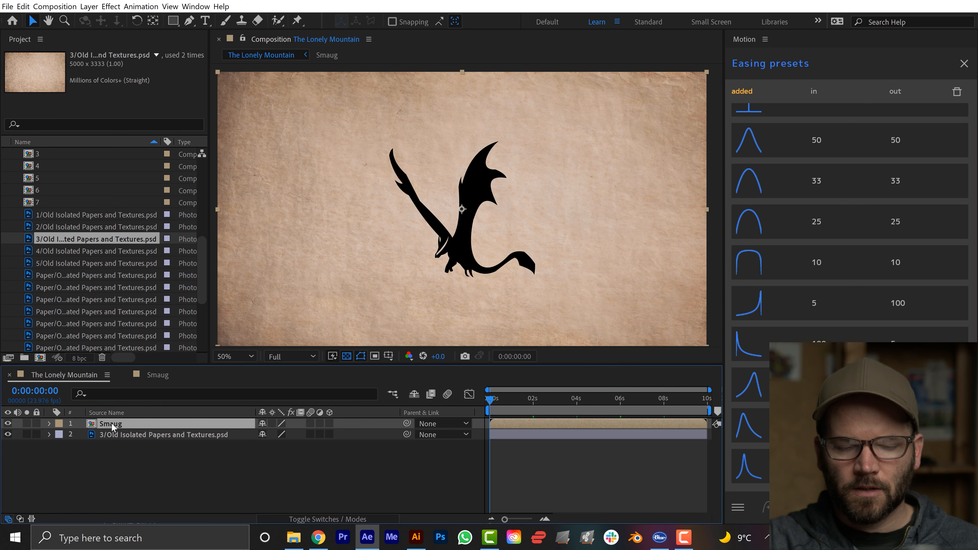
double_click(112, 425)
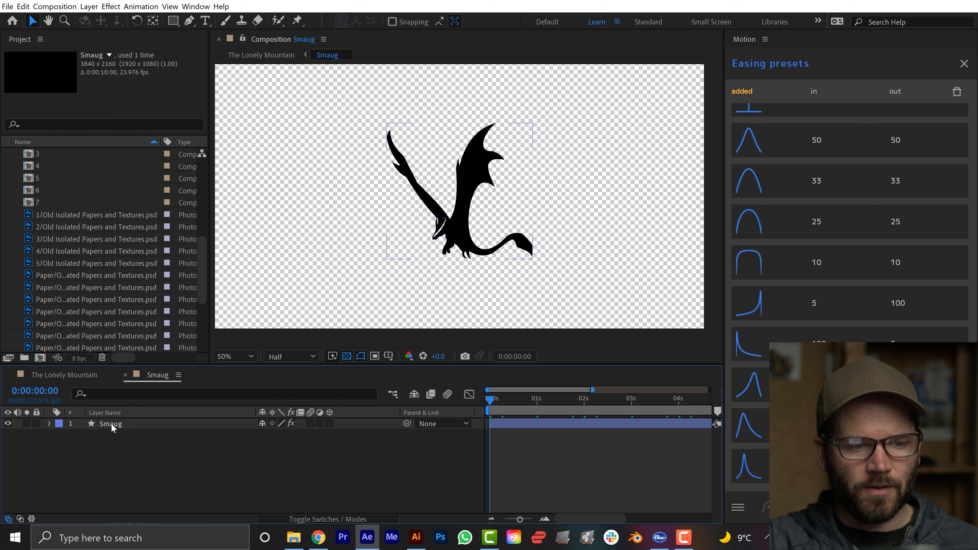
click(112, 426)
key(F3)
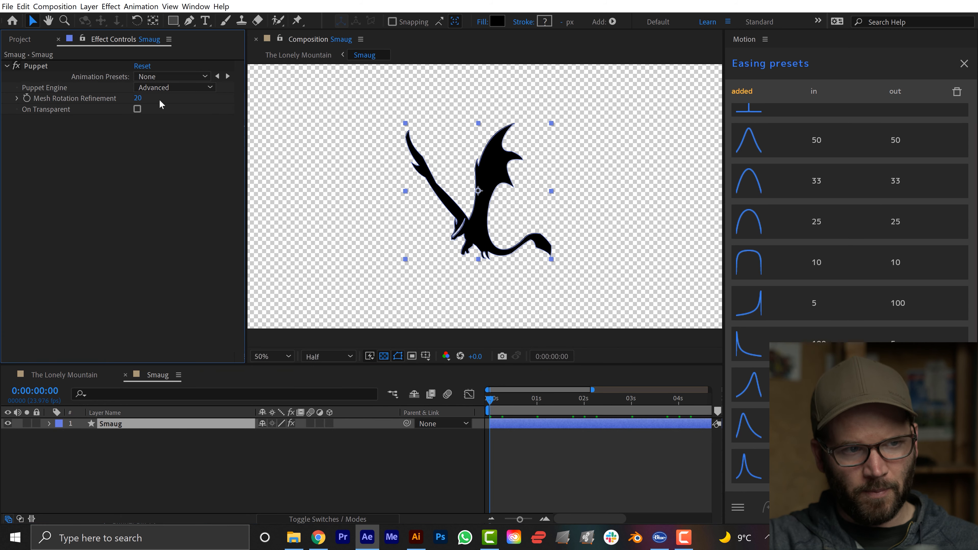
click(217, 483)
Apply the Roughen Edges effect to the dragon layer and place it above the Puppet effect.
click(105, 421)
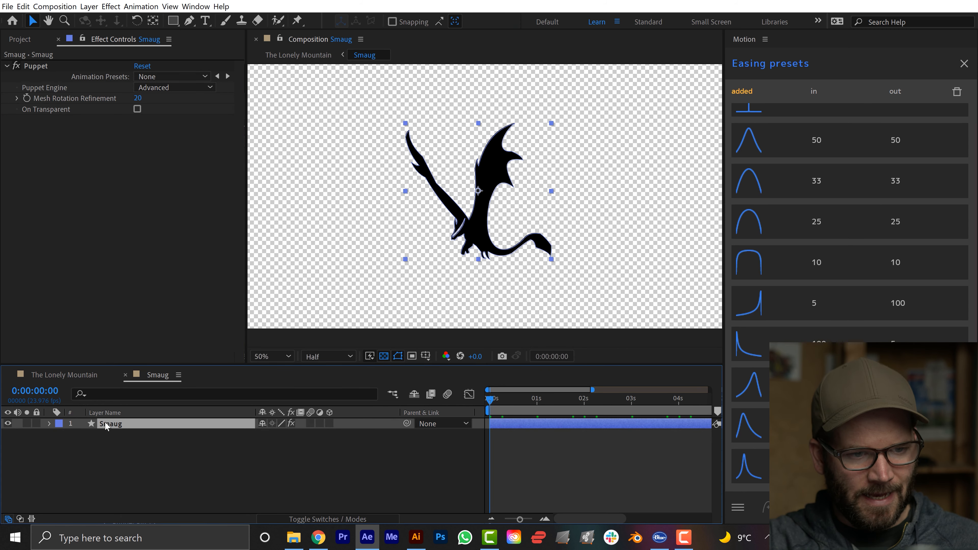
key(ctrl+space)
text(rou)
key(Return)
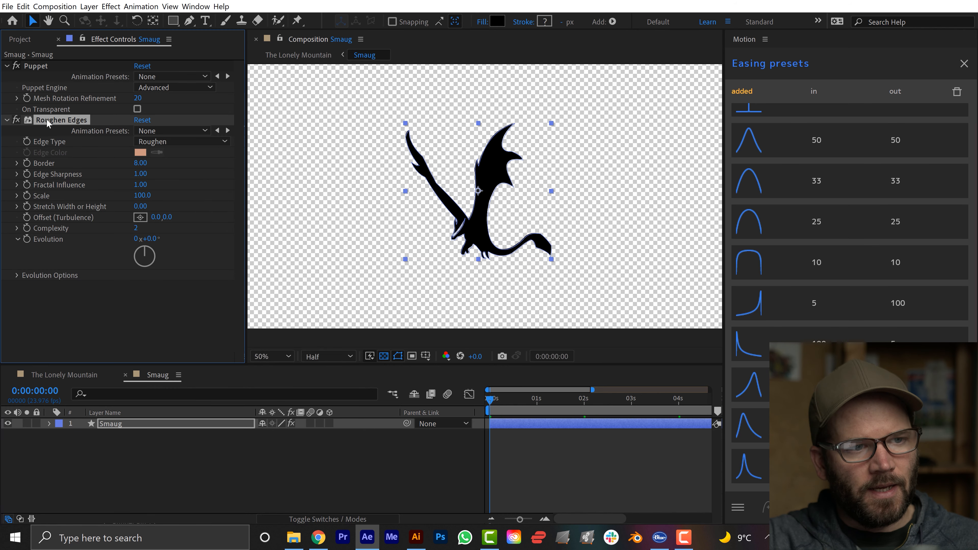
drag(50, 123, 47, 67)
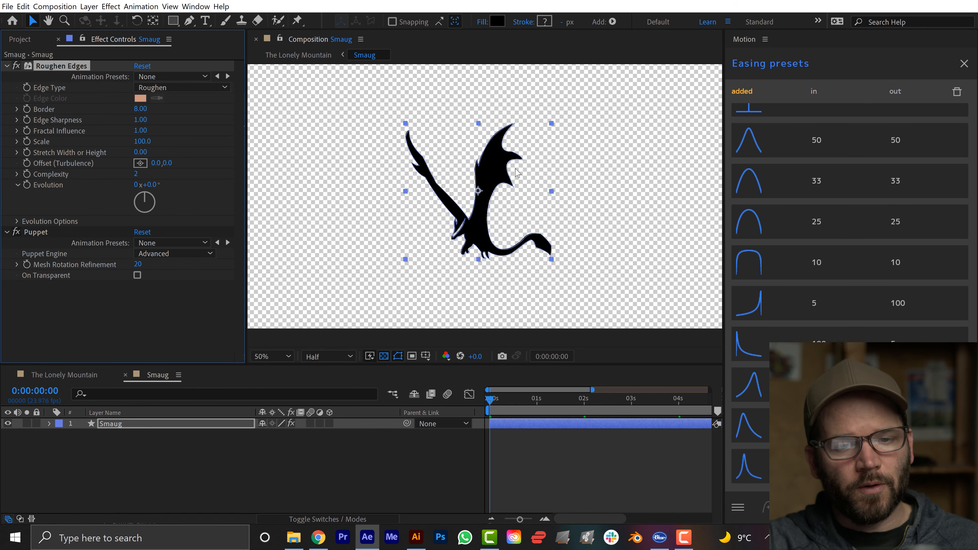
Set the Roughen Edges edge type to Rusty Color and inspect the dragon's edges up close, toggling the transparency grid.
key(period)
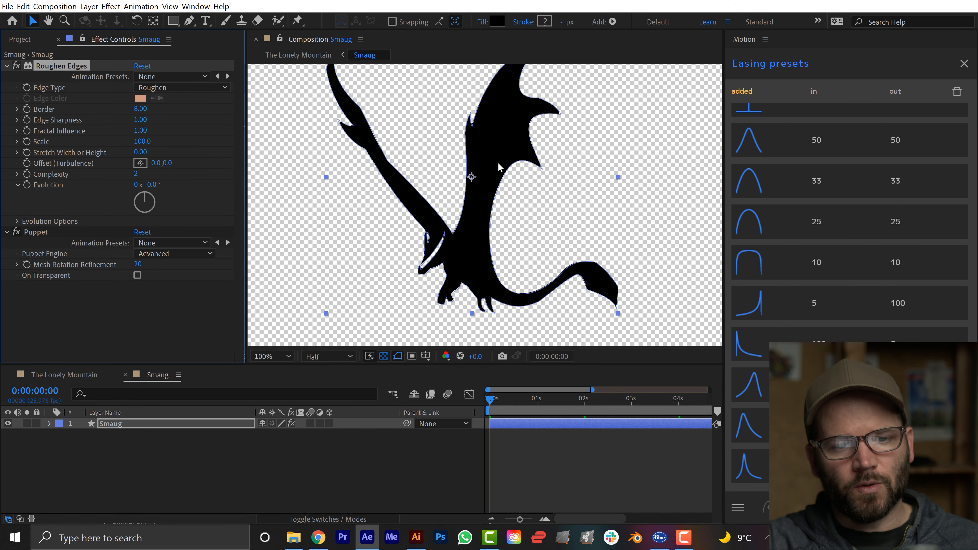
click(168, 88)
click(177, 157)
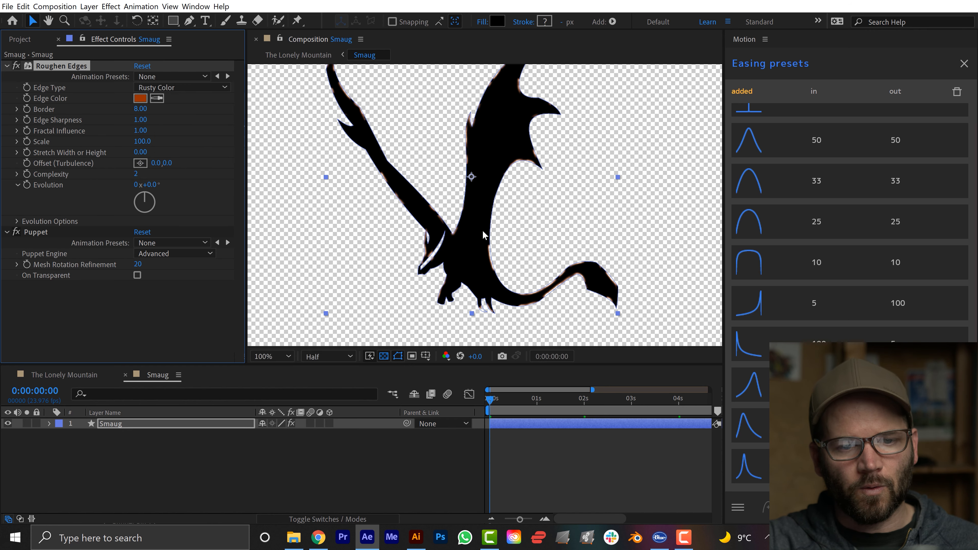
key(period)
scroll(465, 192, up, 2)
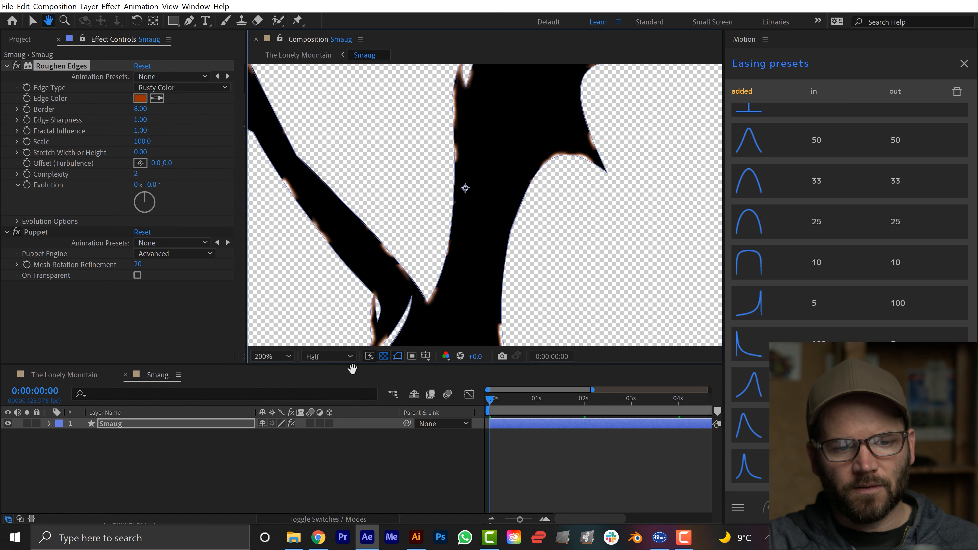
click(383, 356)
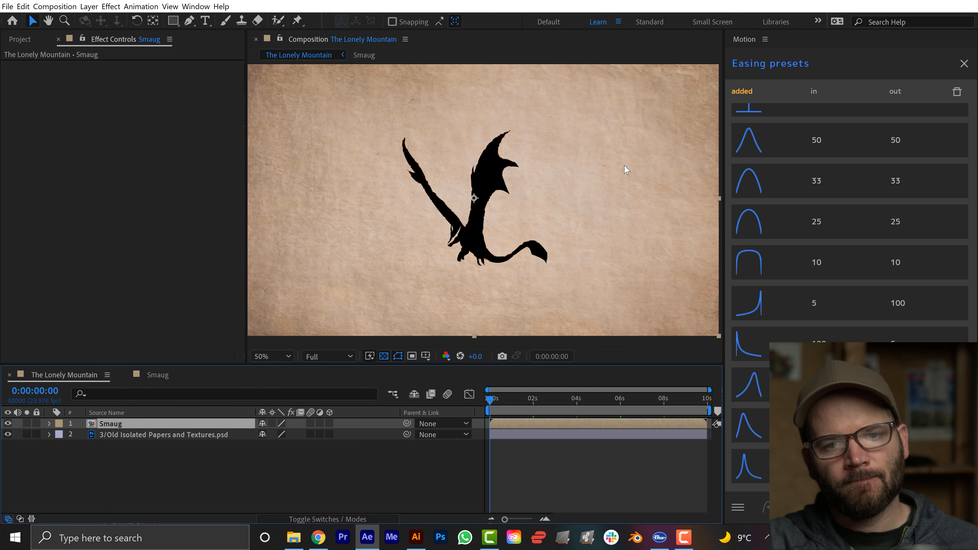
In The Lonely Mountain composition, scale the Smaug layer down and move it up to a position of about 1920, 544.
scroll(625, 166, down, 2)
drag(601, 133, 531, 161)
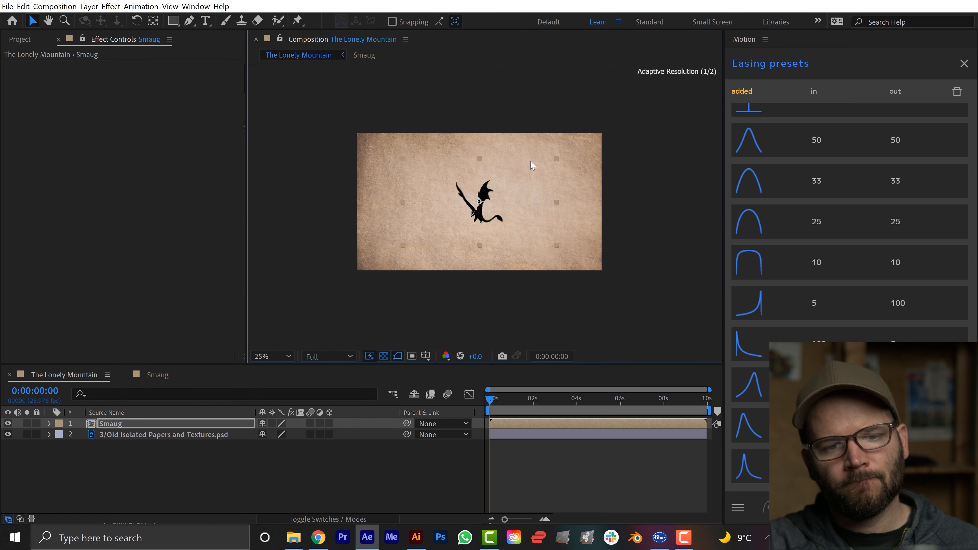
key(period)
click(412, 461)
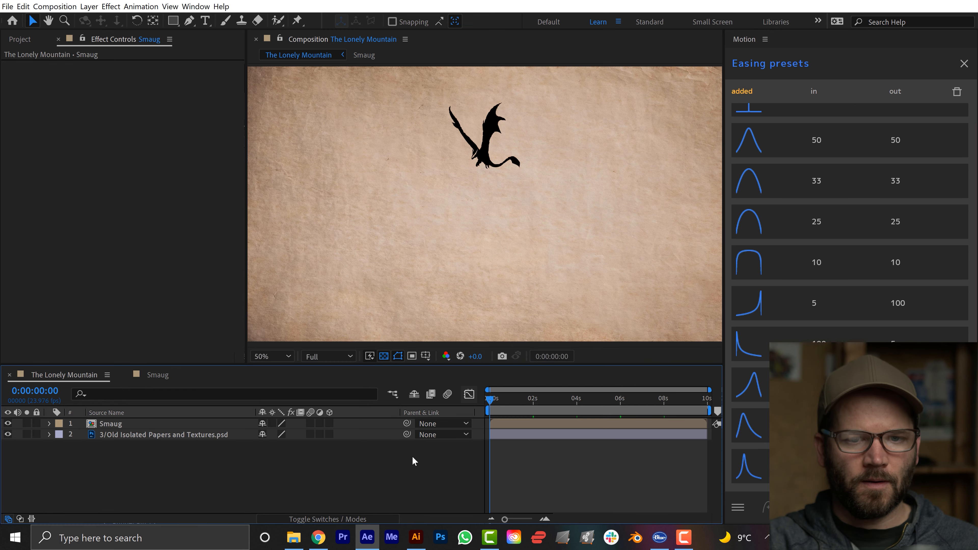
Preview the flapping dragon over the paper background, then examine the stopped frame at closer range.
key(space)
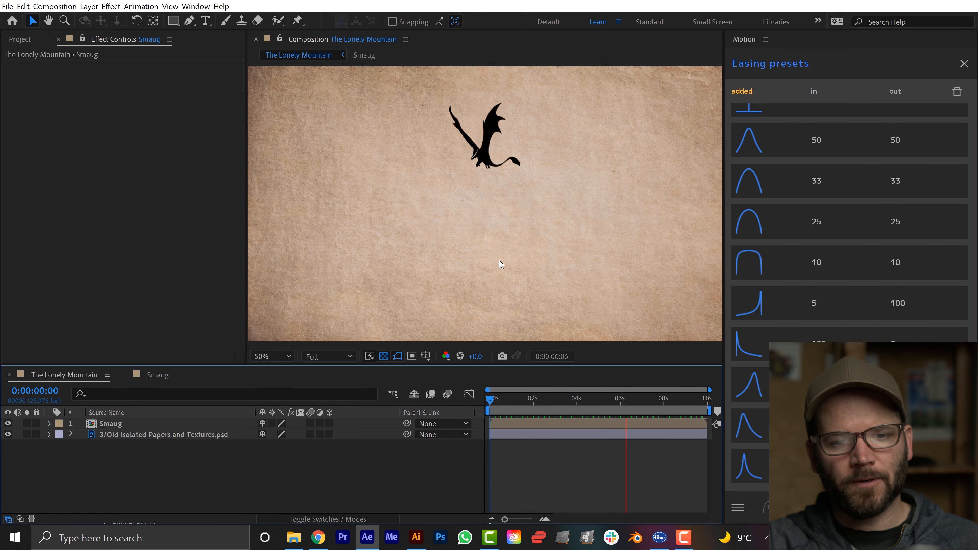
key(space)
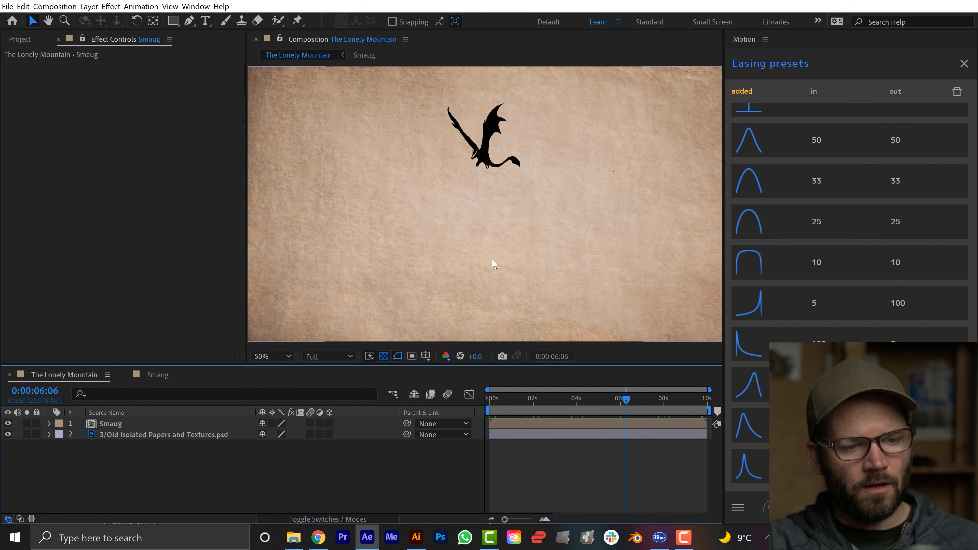
scroll(464, 165, up, 1)
drag(503, 143, 495, 237)
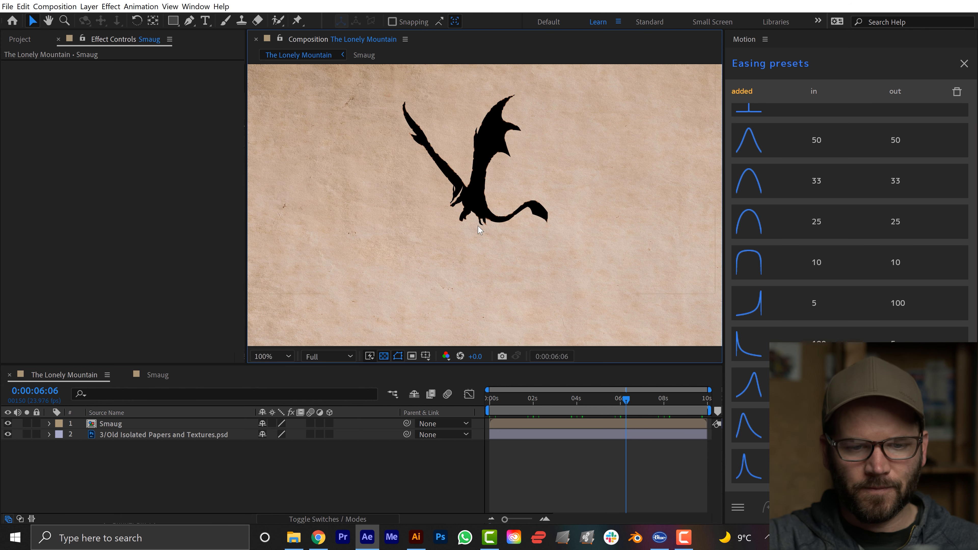
Keyframe the Smaug layer's Position at zero and one second, raising the dragon to 1920, 507 at one second.
drag(507, 397, 455, 405)
key(equal)
key(equal)
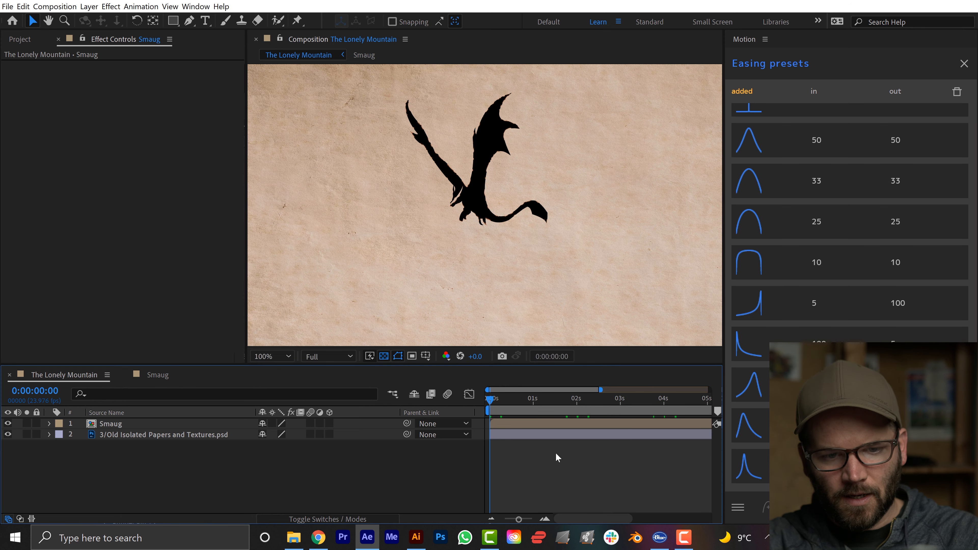
key(minus)
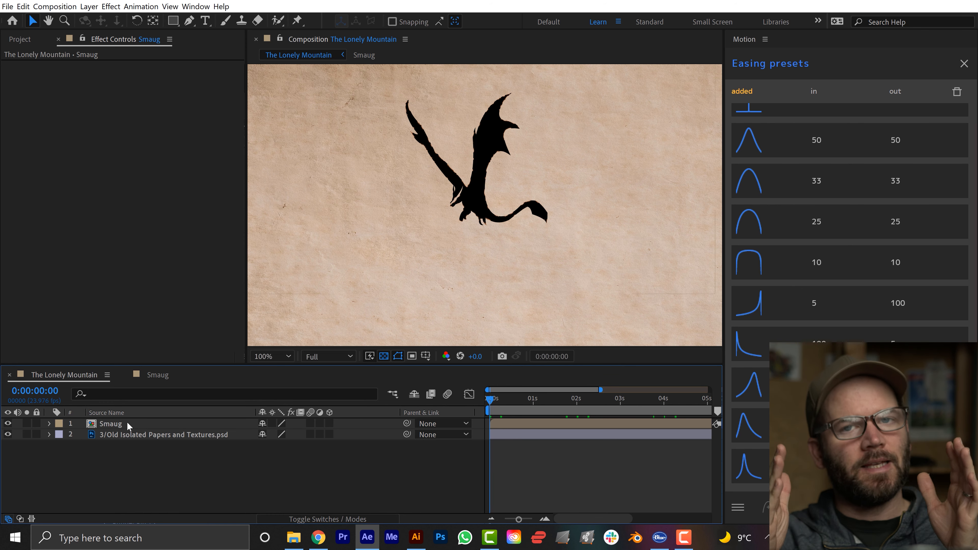
click(534, 409)
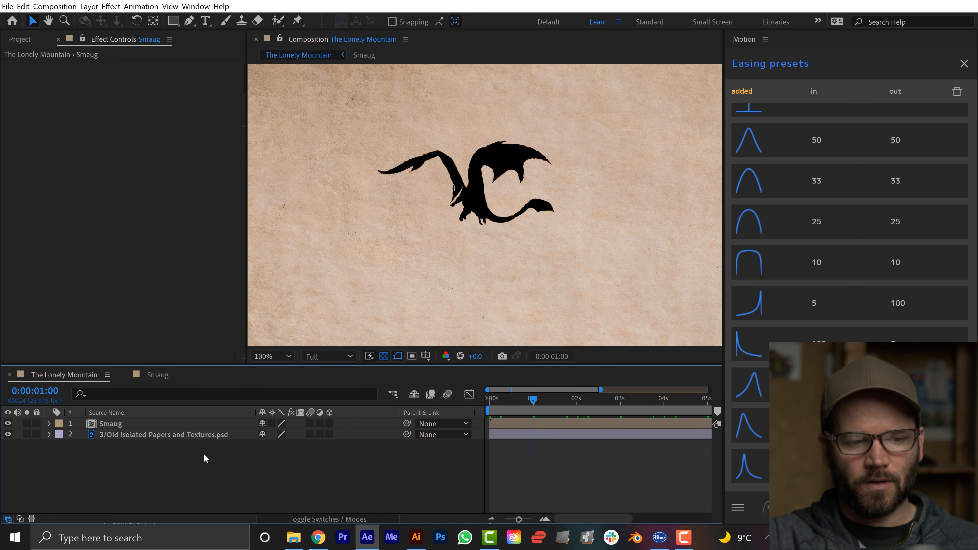
key(p)
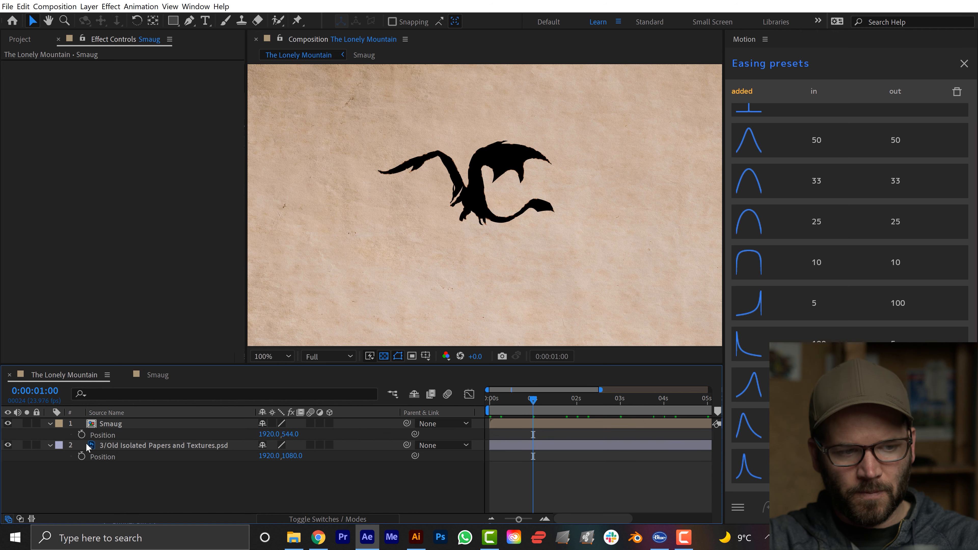
click(81, 435)
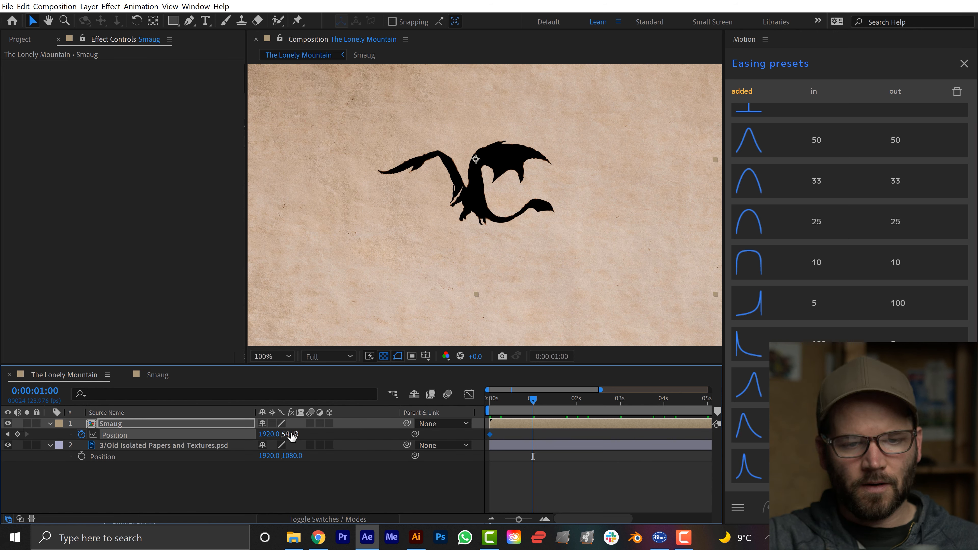
drag(291, 435, 265, 434)
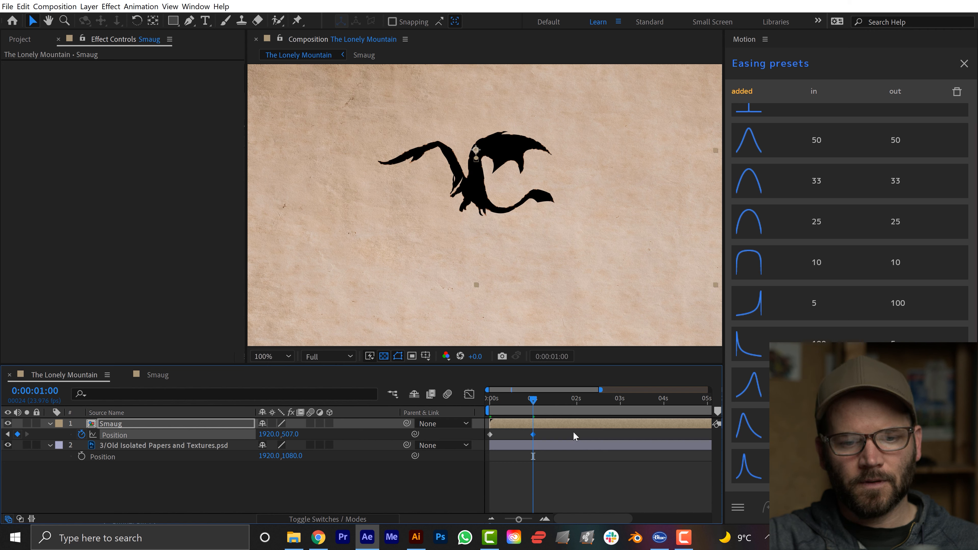
Ease both Position keyframes of the Smaug layer with a preset and loop them with the expression loopOut("pingpong").
drag(553, 433, 463, 439)
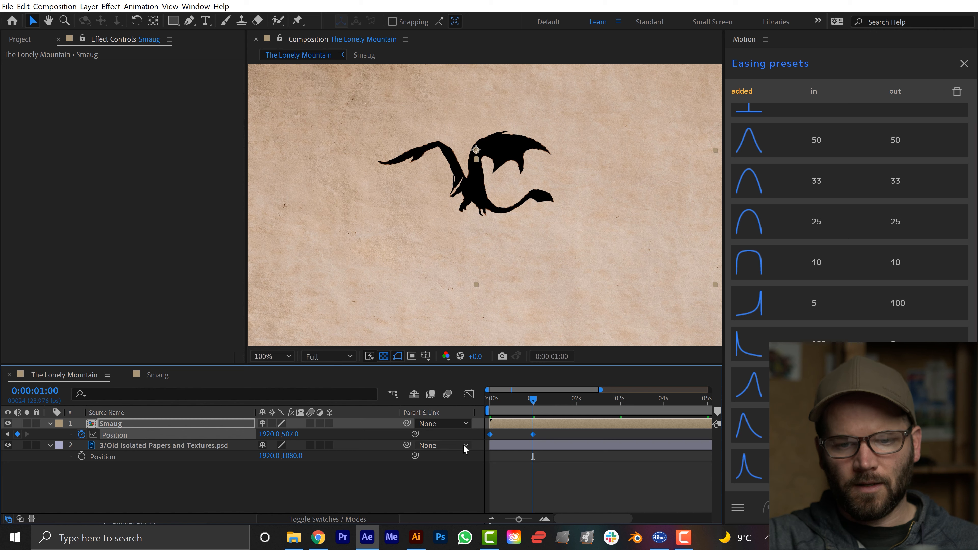
click(752, 380)
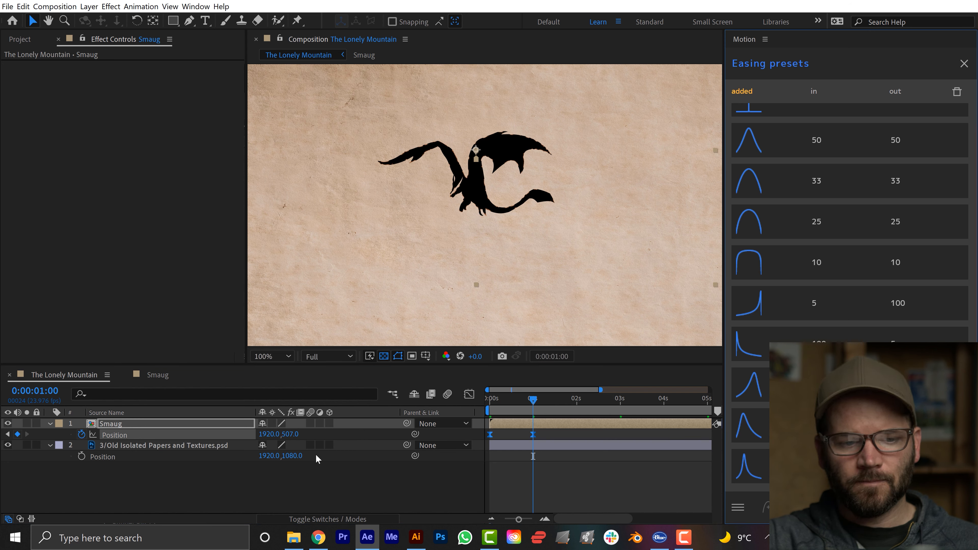
alt+click(81, 435)
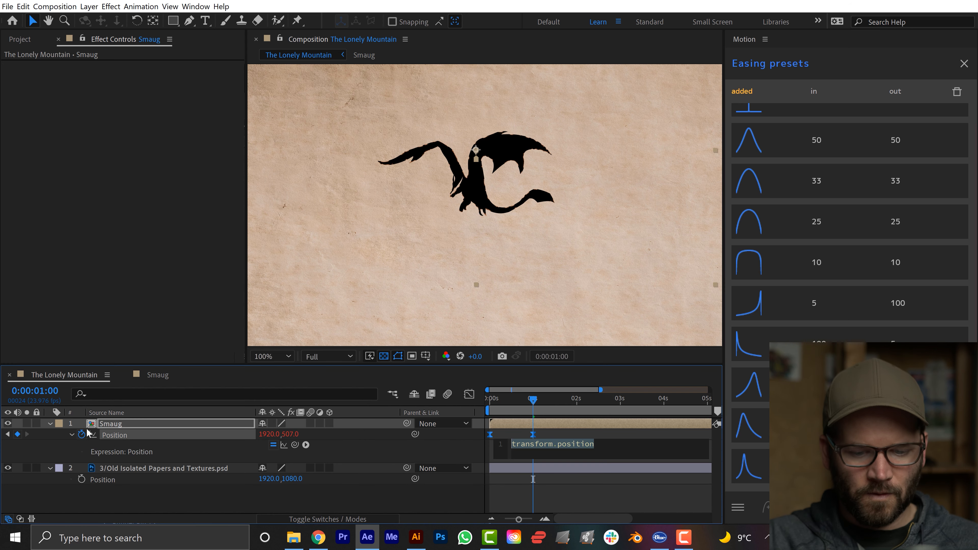
text(loo)
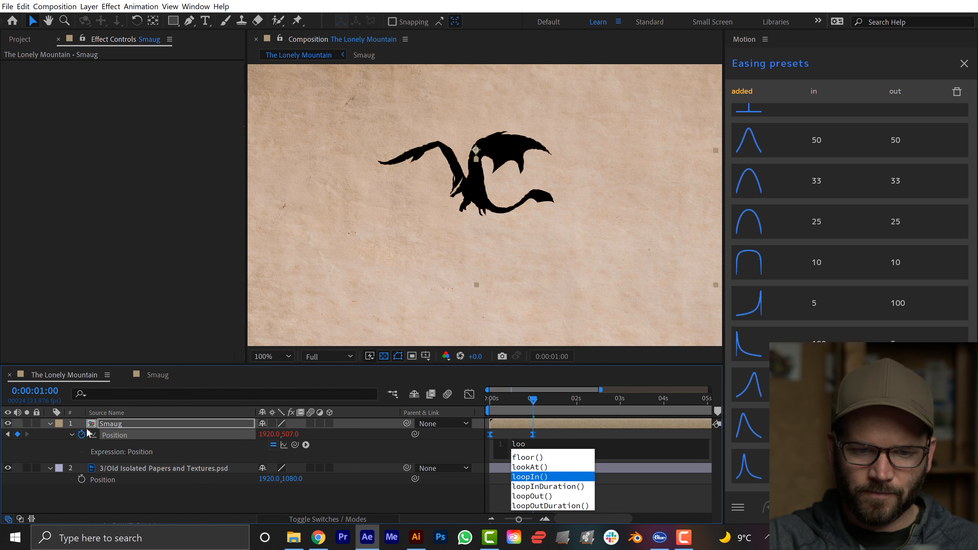
text(pOut("pingpong)
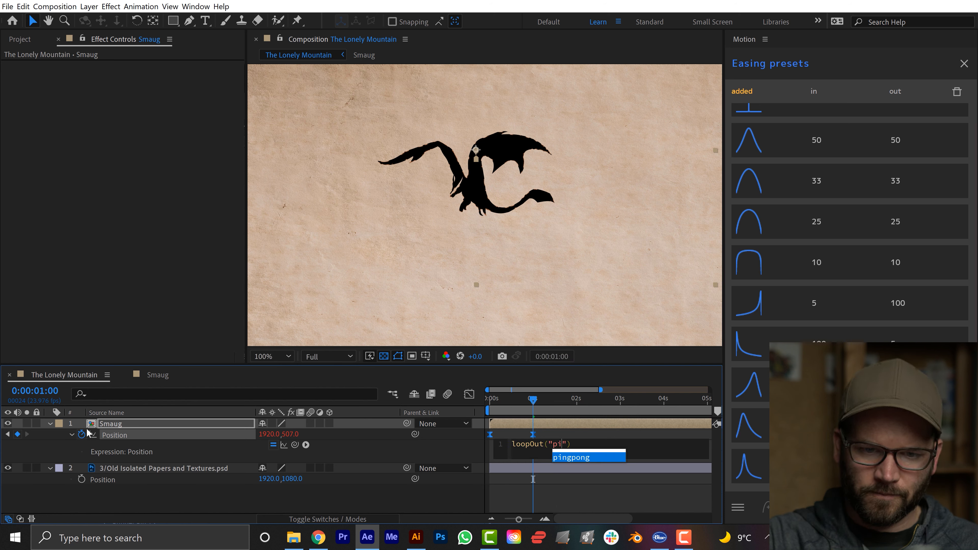
click(343, 373)
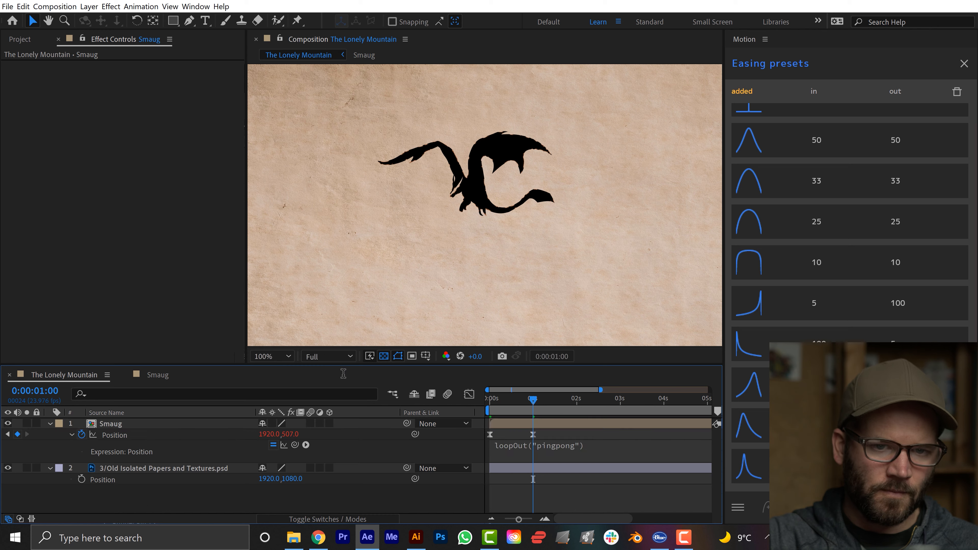
Preview the looping dragon motion in an enlarged composition view and check the Smaug composition before returning to The Lonely Mountain.
key(grave)
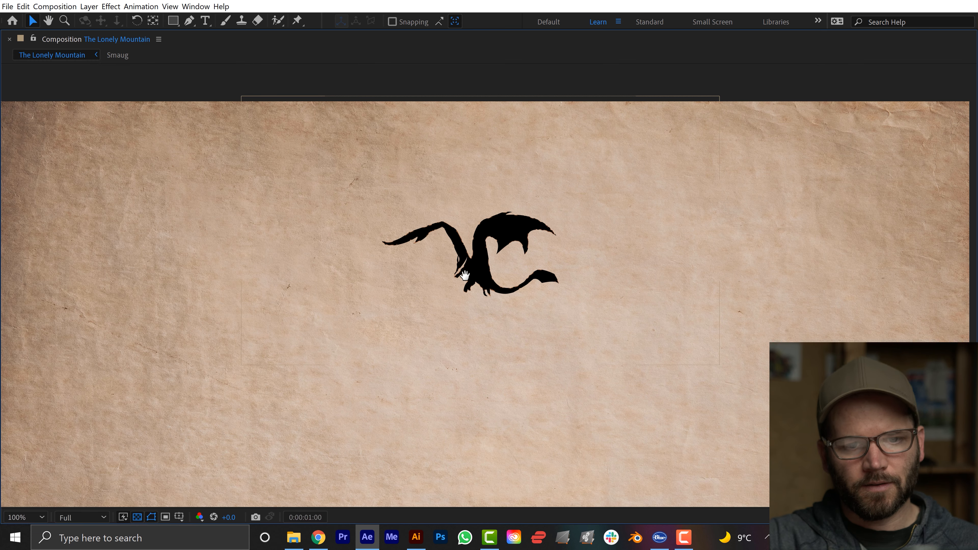
key(space)
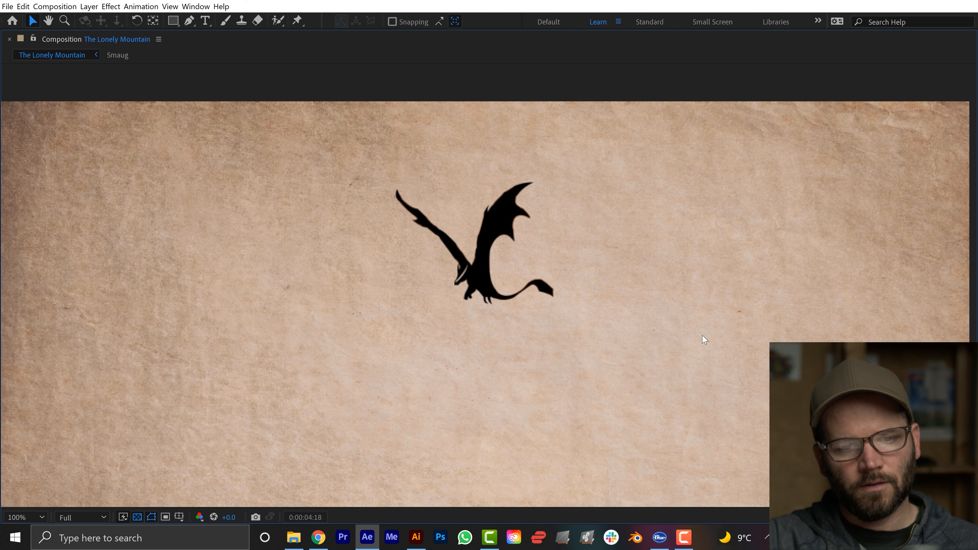
key(space)
key(grave)
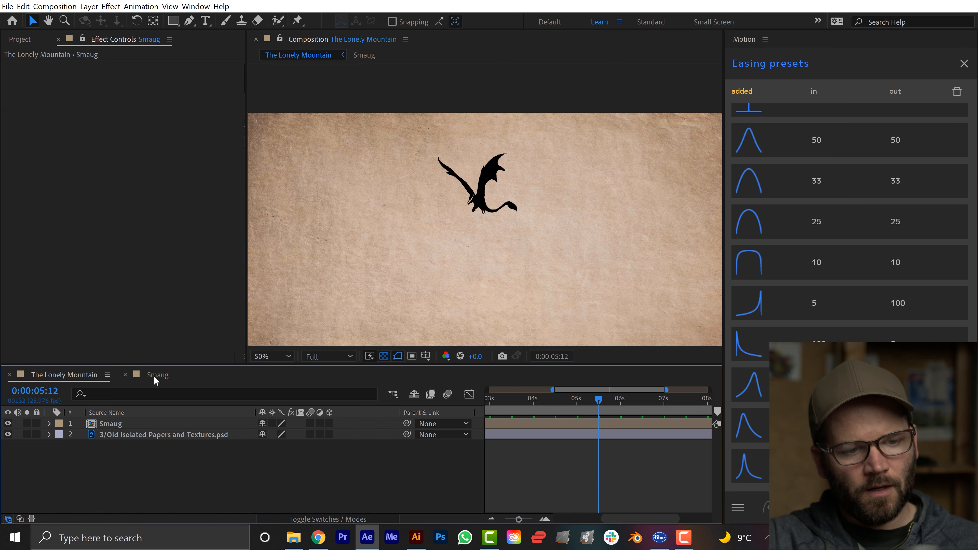
click(158, 375)
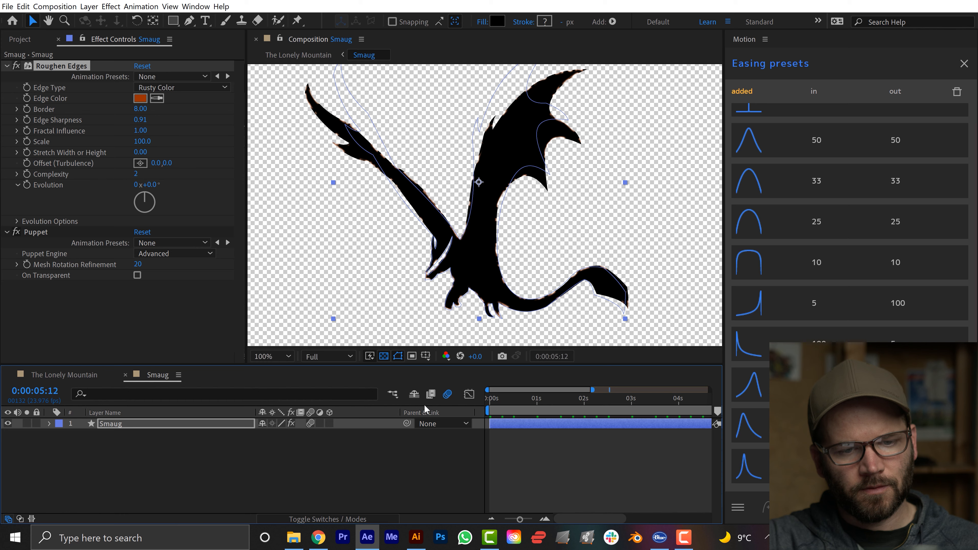
click(73, 374)
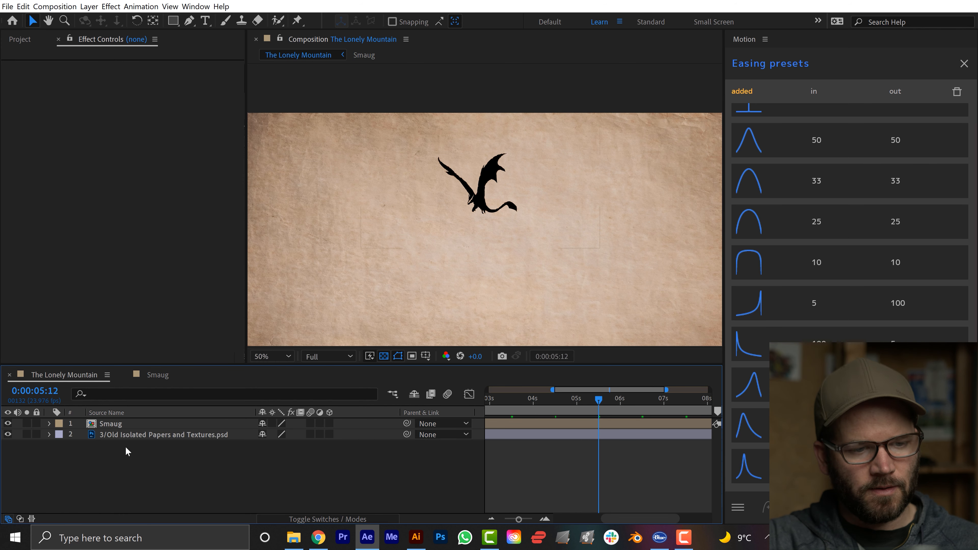
Save the project and bring up the beginning of its item list, where the comps folders are.
key(ctrl+s)
key(ctrl+0)
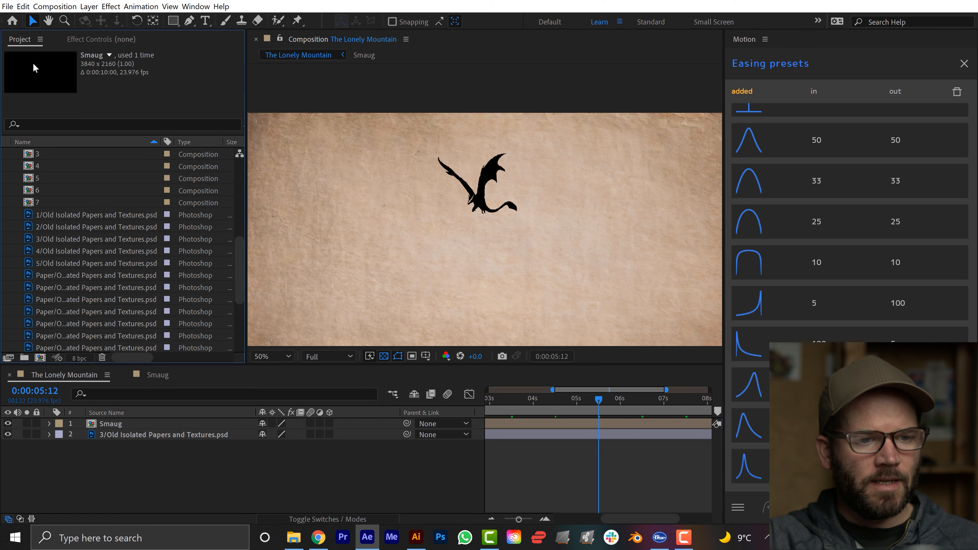
scroll(21, 222, up, 6)
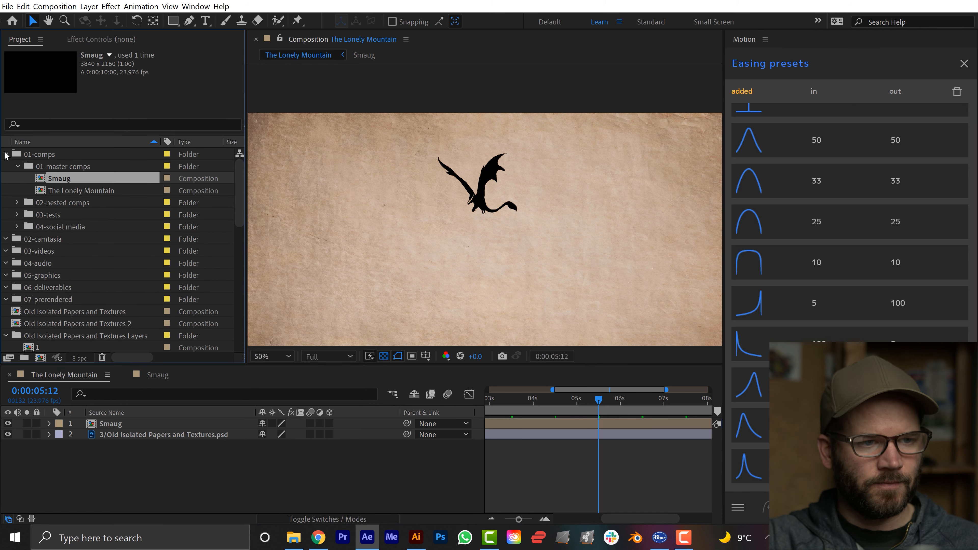
Switch to Chrome and look over the Mountain - Hand Drawn Illustration page on Envato Elements before returning to After Effects.
key(alt+Tab)
key(alt+Tab)
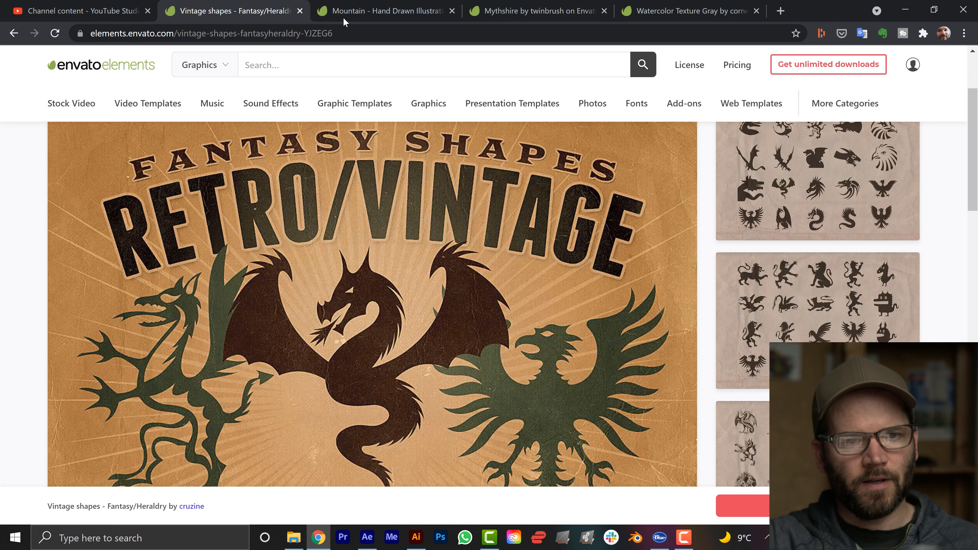
click(344, 15)
scroll(517, 285, down, 4)
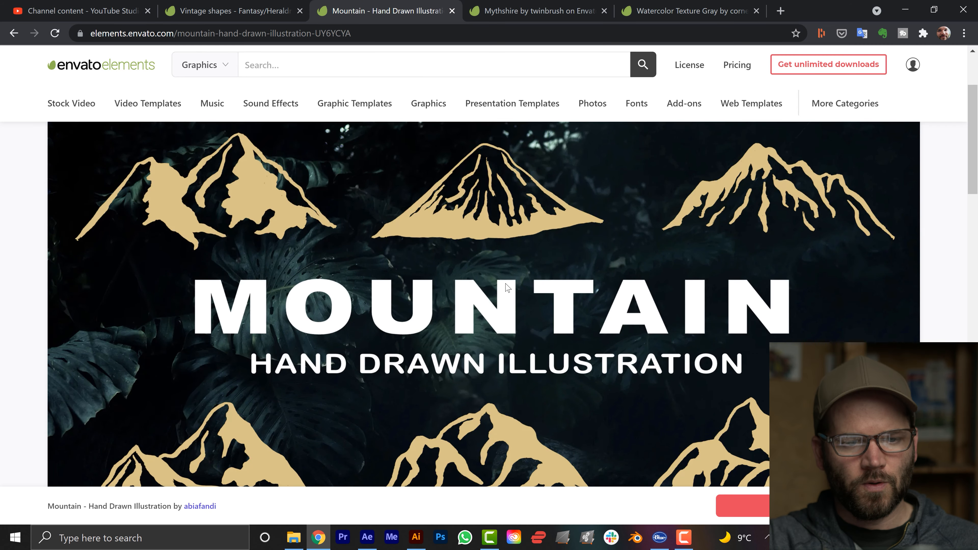
scroll(724, 289, up, 2)
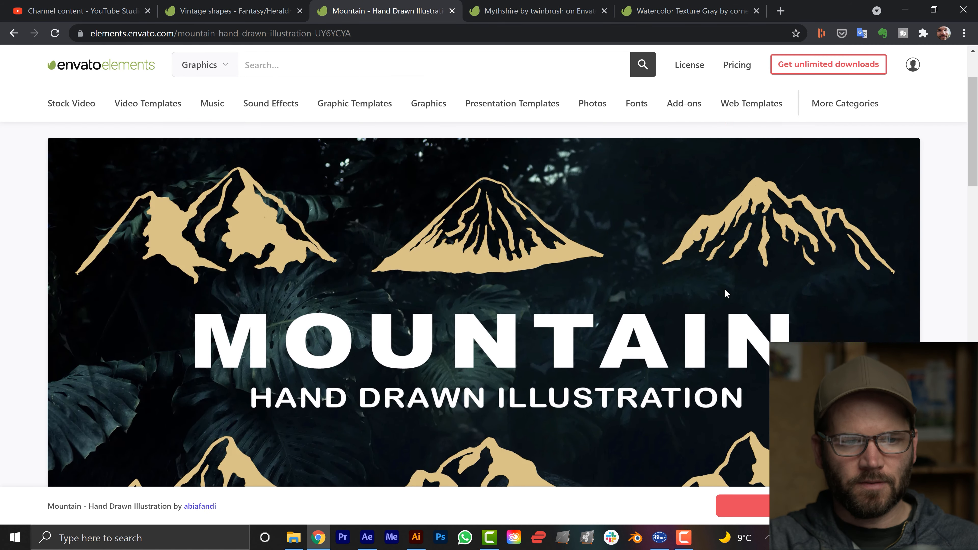
scroll(729, 293, down, 5)
key(alt+Tab)
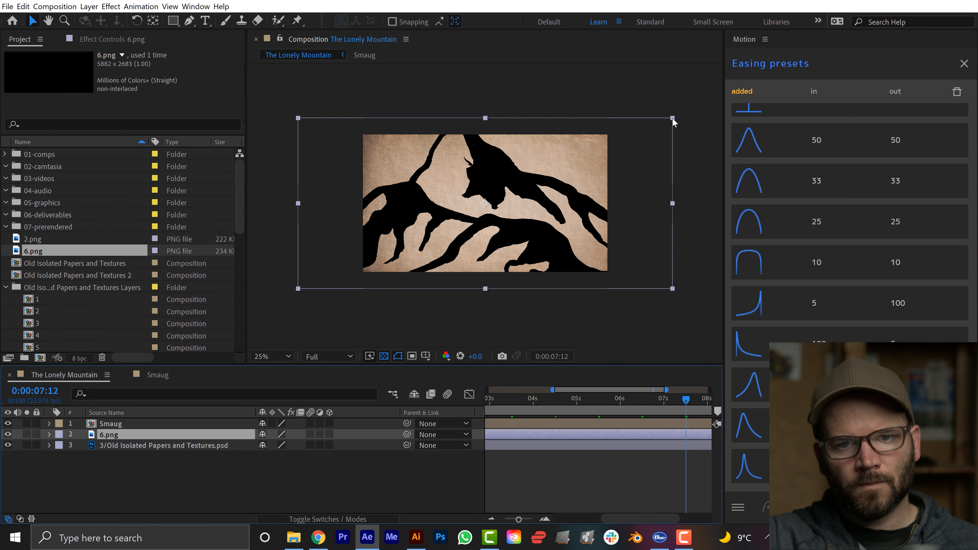
Scale the 6.png mountain down, narrow it, and place it centrally beneath the flying dragon.
drag(673, 118, 556, 176)
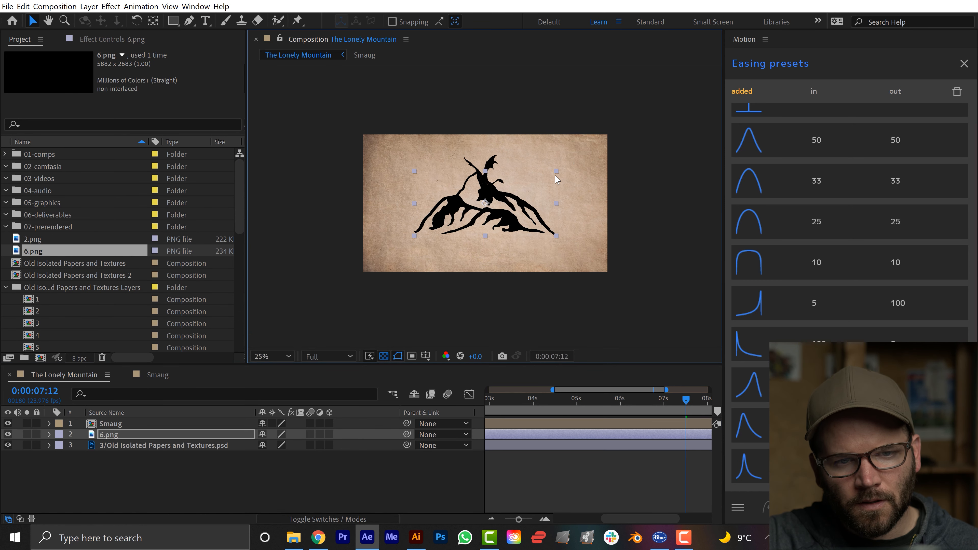
drag(475, 212, 482, 234)
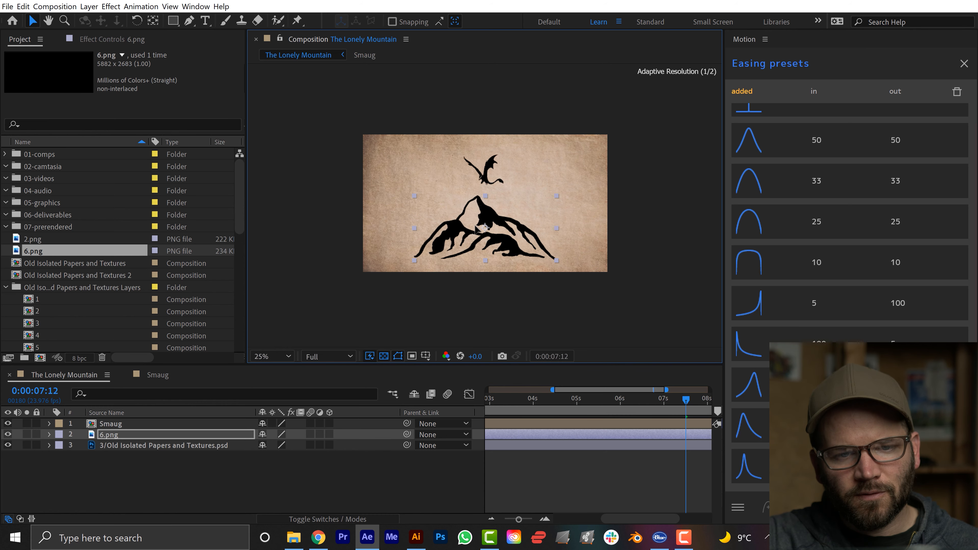
drag(557, 229, 531, 231)
key(period)
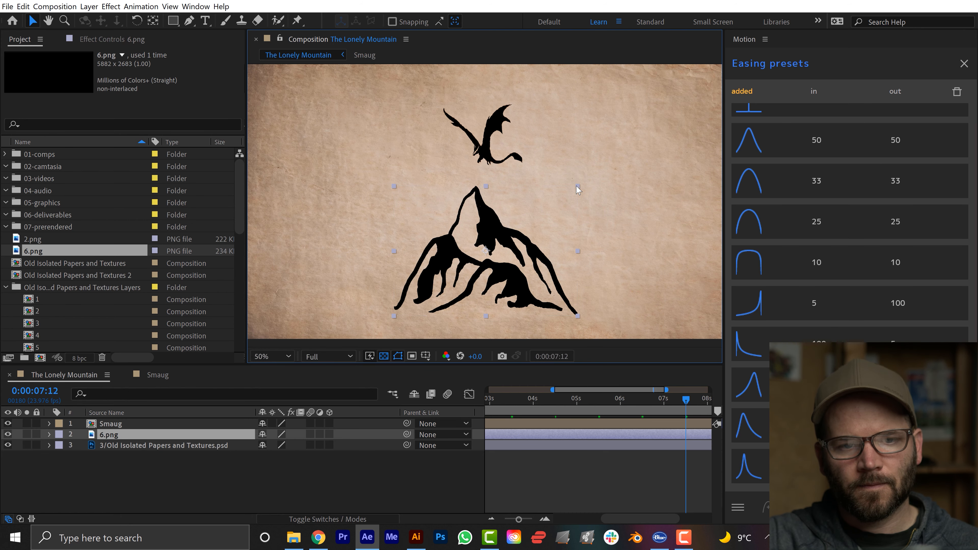
drag(578, 188, 562, 199)
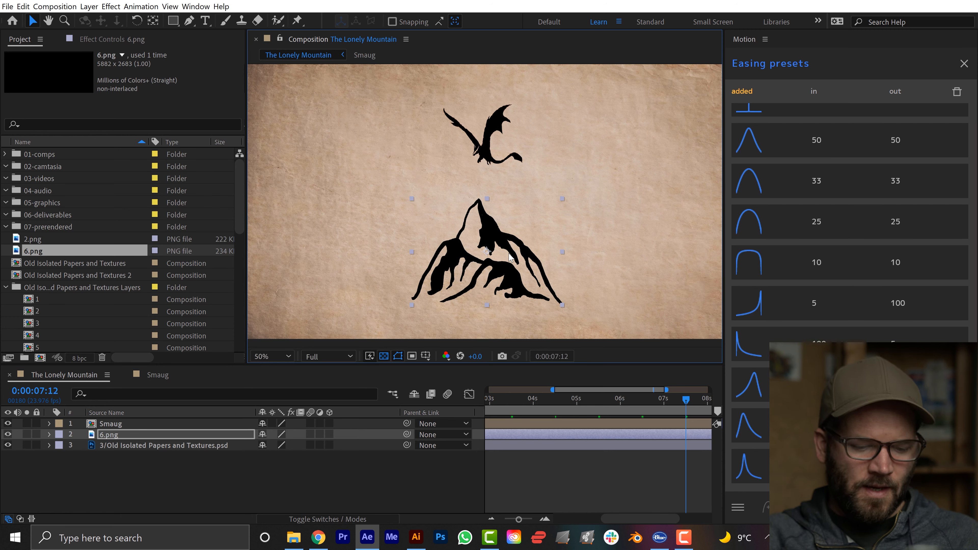
Apply the Roughen Edges effect to the 6.png mountain layer and set its edge type to Rusty Color.
key(ctrl+space)
text(rou)
key(Return)
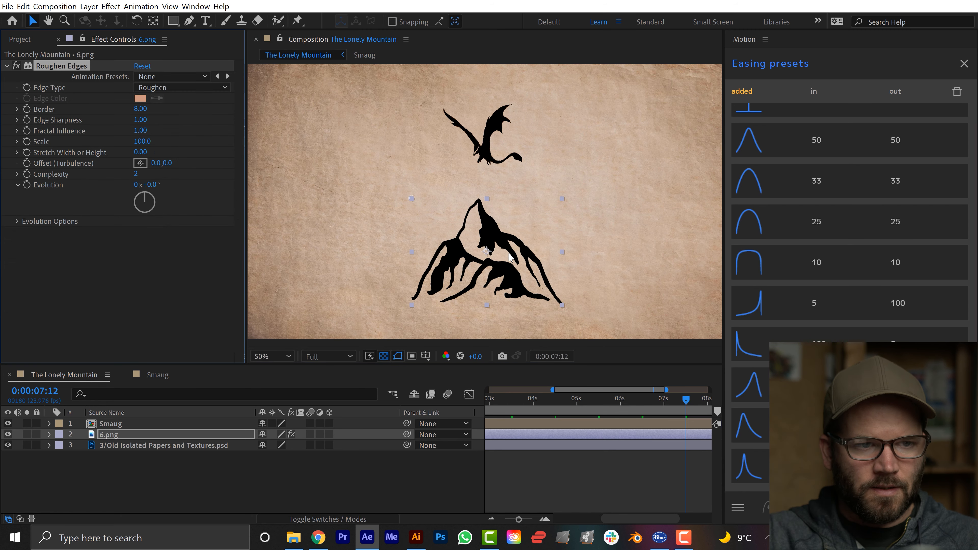
click(181, 87)
click(179, 156)
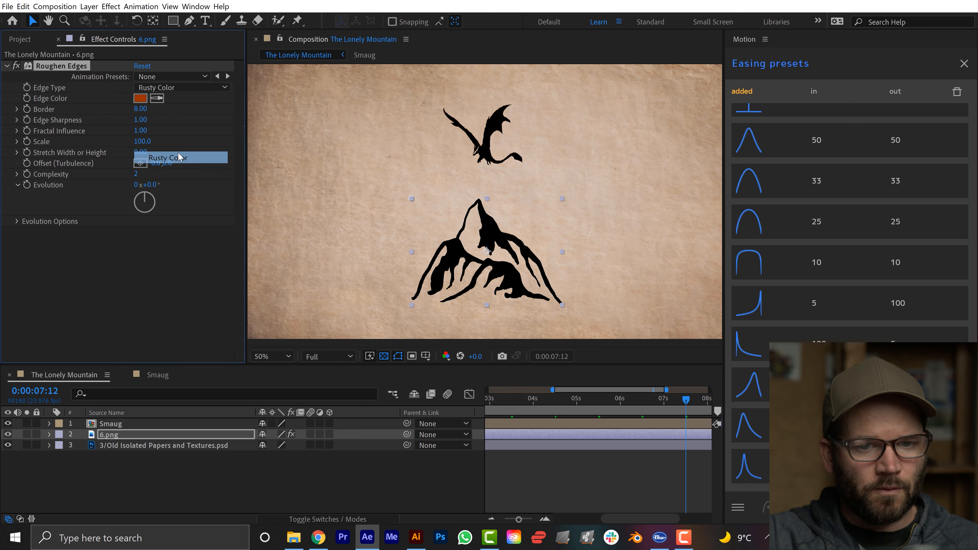
Examine the mountain's roughened edges up close, including the peak and the ridges beneath the dragon.
key(period)
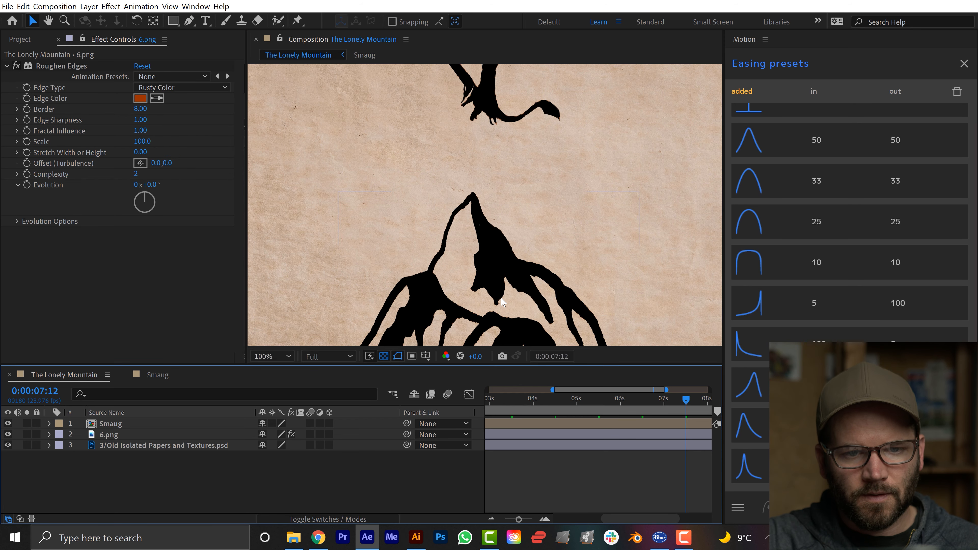
drag(503, 303, 456, 294)
key(period)
key(comma)
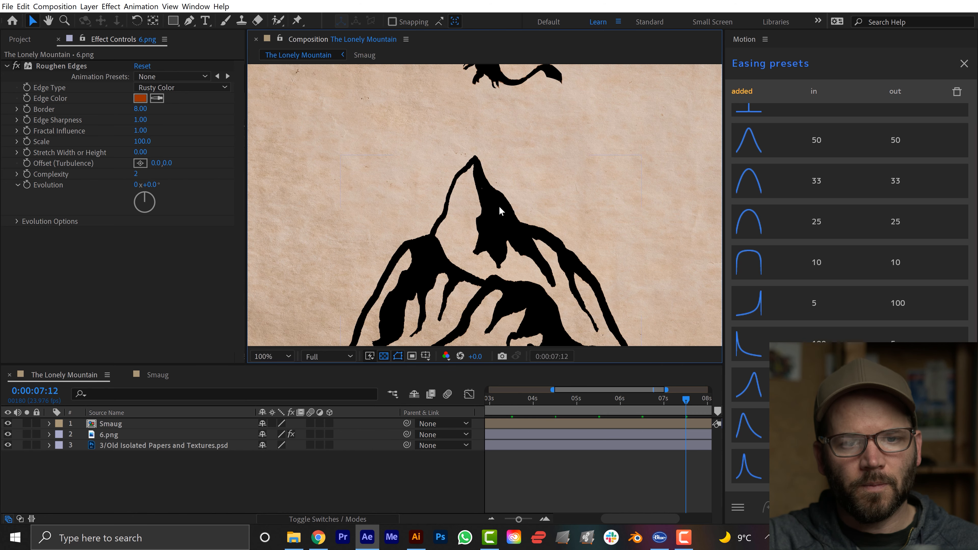
scroll(500, 208, down, 1)
scroll(510, 166, up, 1)
drag(500, 107, 485, 197)
scroll(485, 193, down, 1)
Move the Smaug dragon down and to the right, just above the right side of the mountain's peak.
click(486, 145)
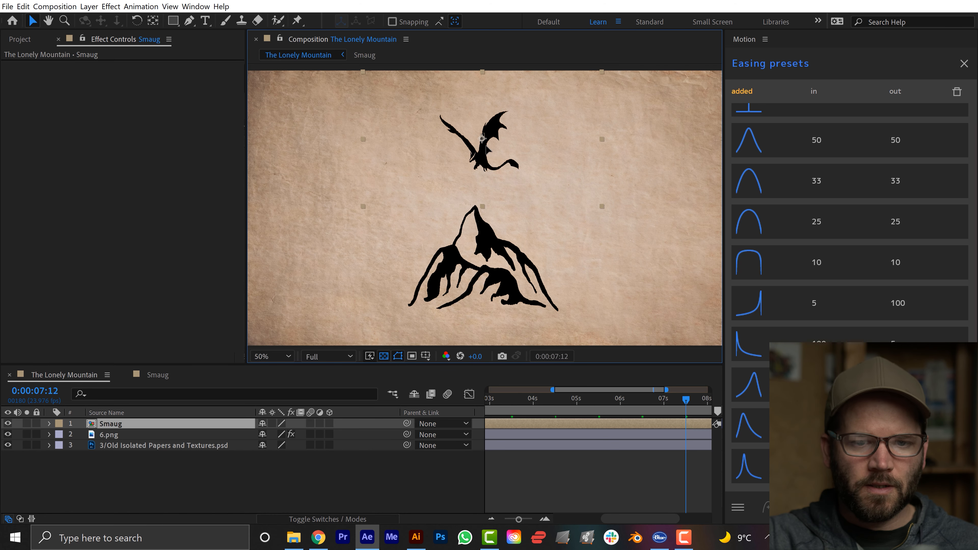
drag(486, 150, 516, 171)
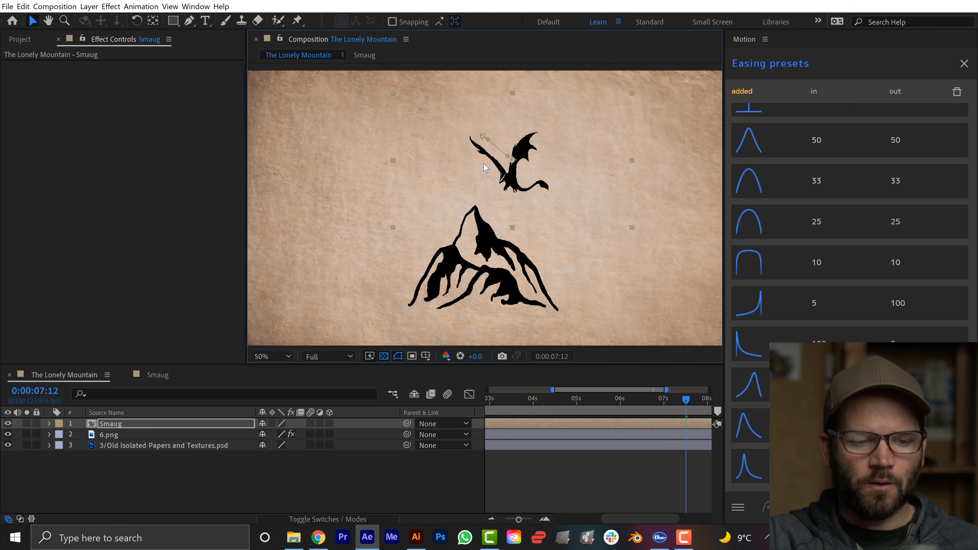
click(160, 486)
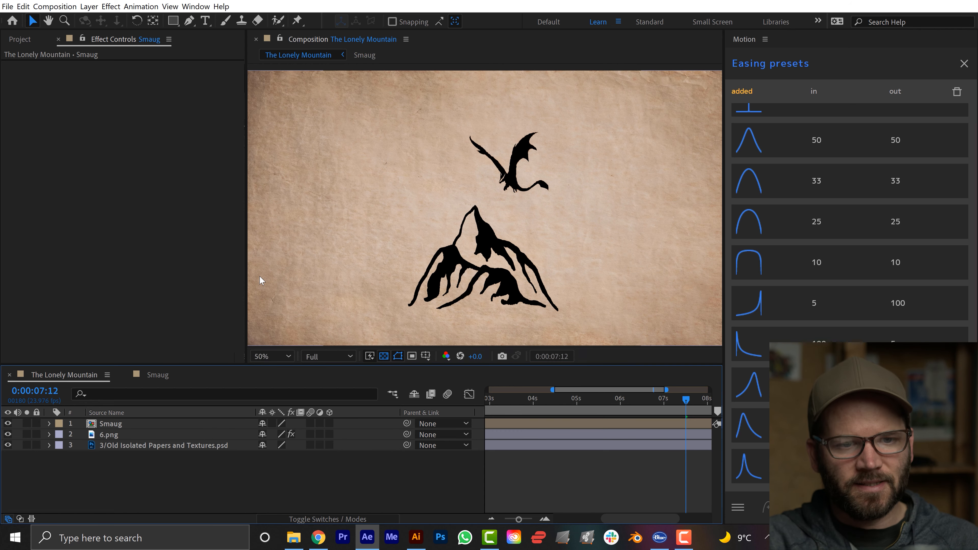
Switch to Chrome and view the Mythshire font page on Envato Elements before returning to After Effects.
key(alt+Tab)
key(alt+Tab)
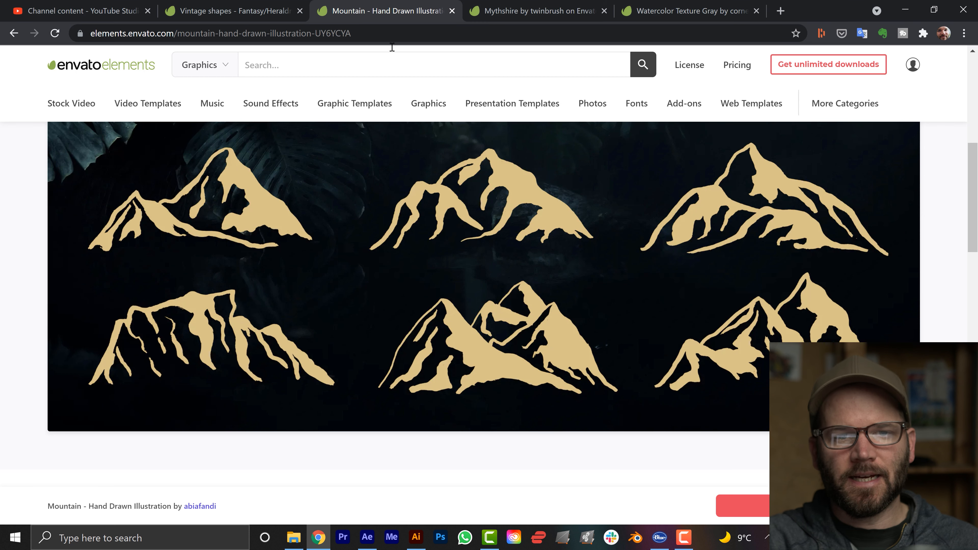
click(545, 14)
scroll(486, 274, up, 3)
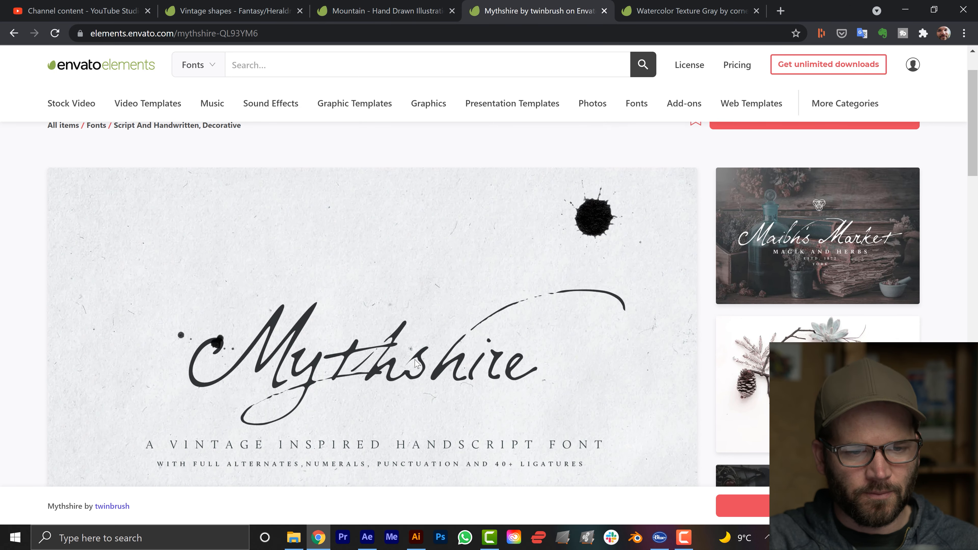
key(alt+Tab)
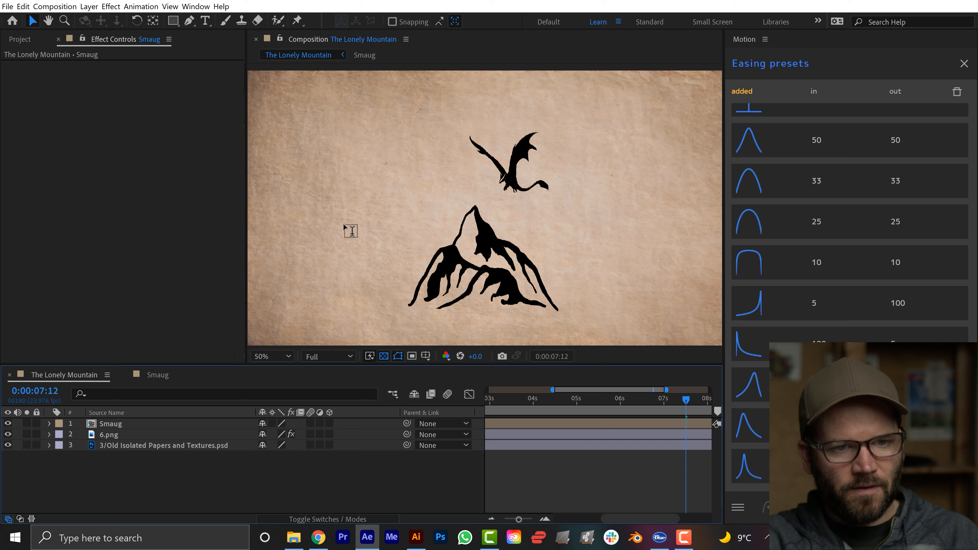
Activate the Type tool and dock the Character settings beside the Motion panel, with enough width to show all text options.
key(ctrl+t)
drag(689, 40, 810, 107)
drag(650, 50, 893, 40)
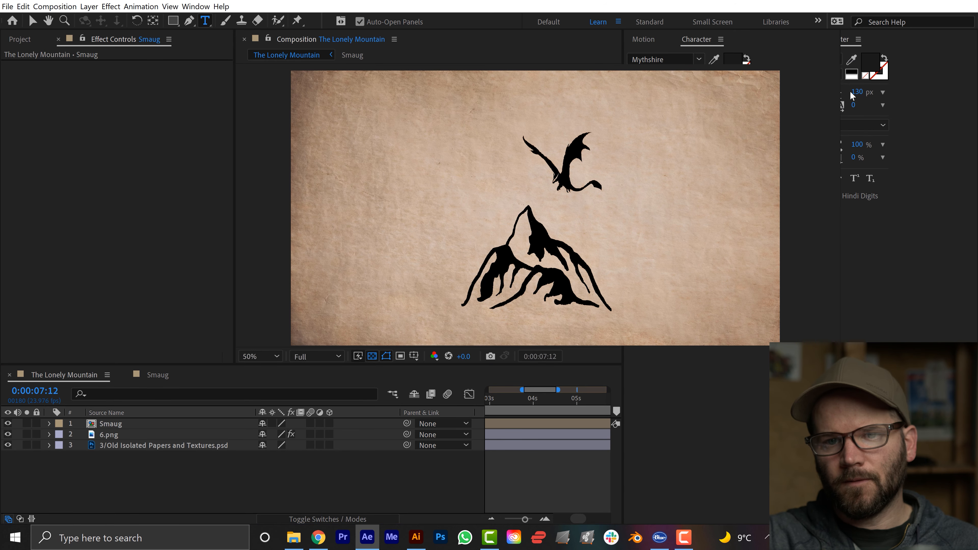
Add the two-line title "The Lonely Mountain" in Mythshire Regular to the left of the dragon, breaking the line after "The".
click(358, 152)
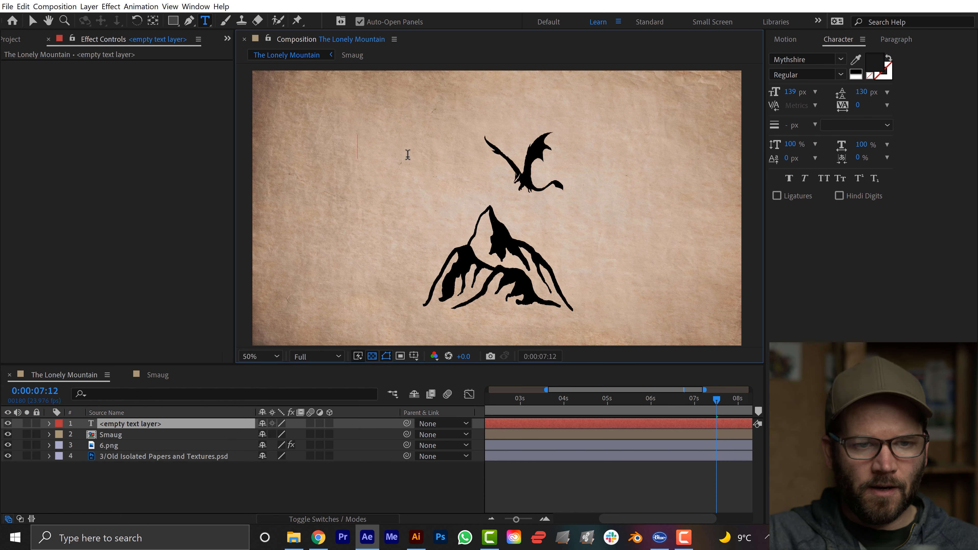
text(Th)
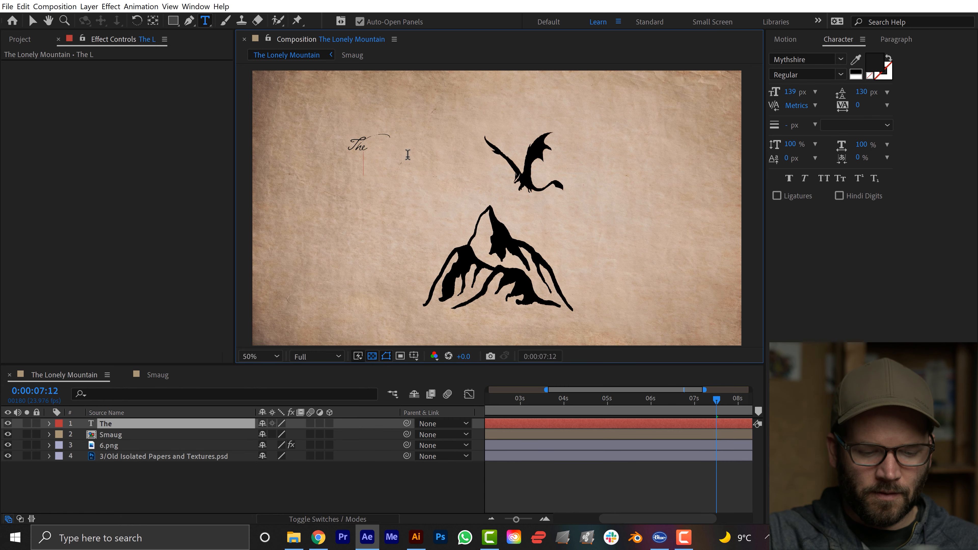
text(el)
key(Return)
text(Lonely Mountain)
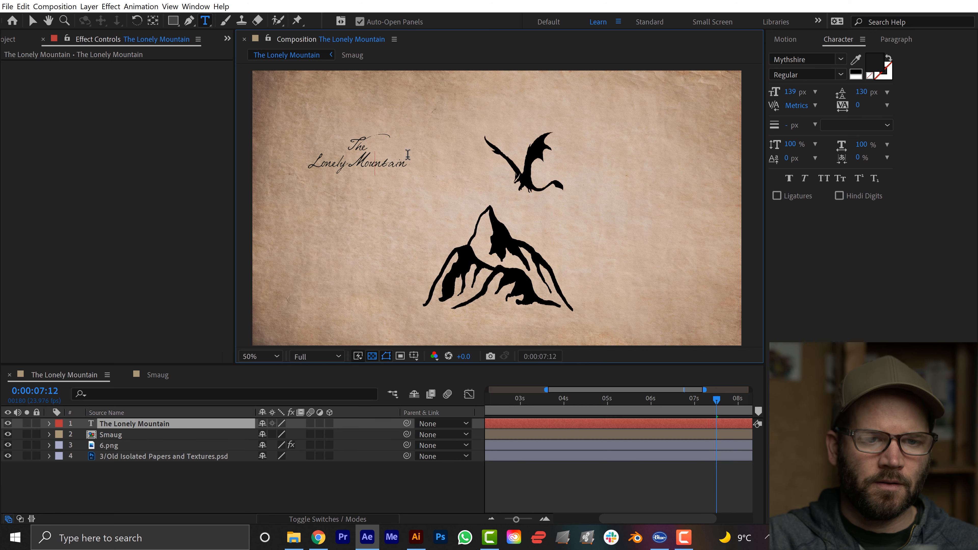
Break the title before "Mountain" to make three lines and move it up and to the left, away from the mountain.
key(Return)
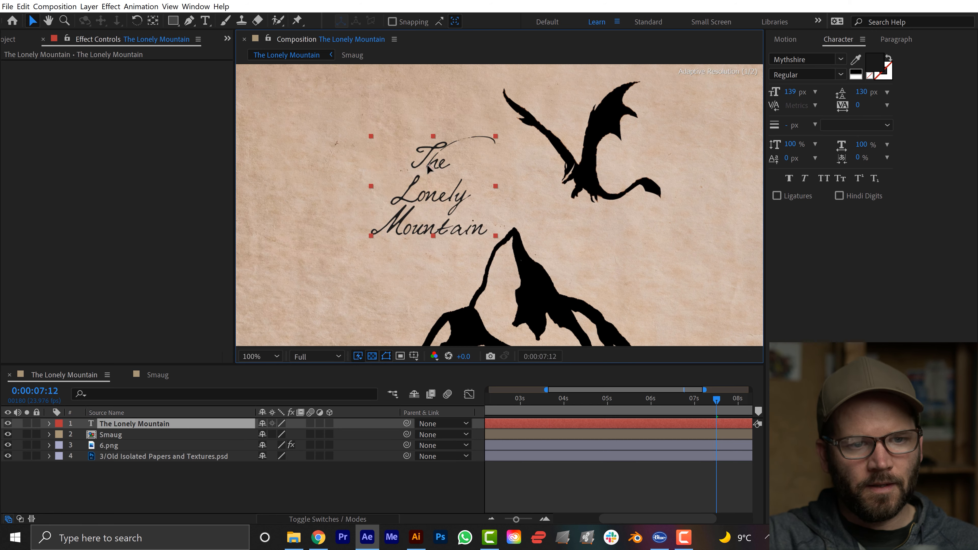
drag(432, 158, 372, 116)
Set the title word "The" to 97 px and tighten the leading of the "Lonely" line to 69 px.
triple_click(374, 114)
drag(790, 92, 774, 92)
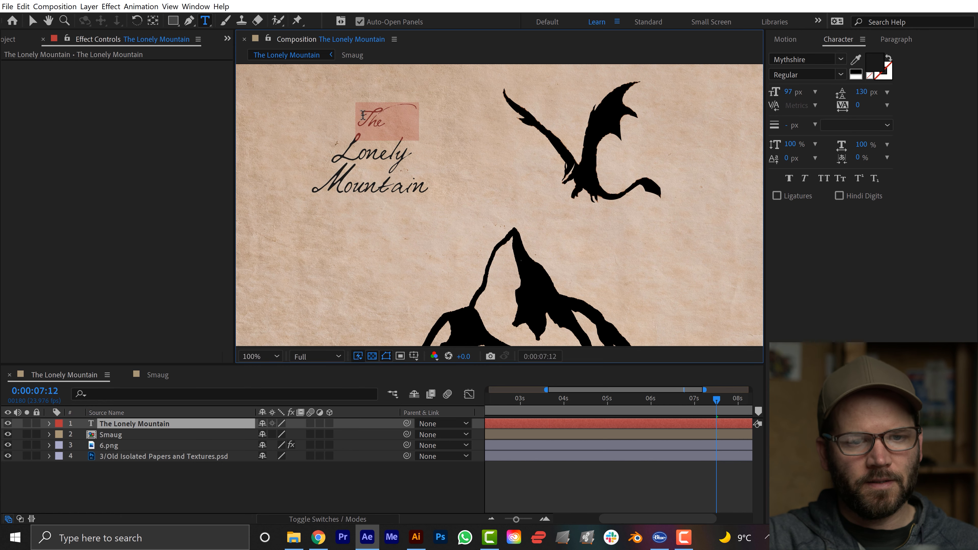
key(Left)
double_click(411, 141)
mouse_move(861, 92)
mouse_down()
mouse_move(845, 92)
mouse_move(865, 92)
mouse_up()
Stagger the title lines with added spaces and set the leading of the "Lonely" line to 85 px.
click(323, 164)
double_click(411, 175)
drag(414, 139, 333, 118)
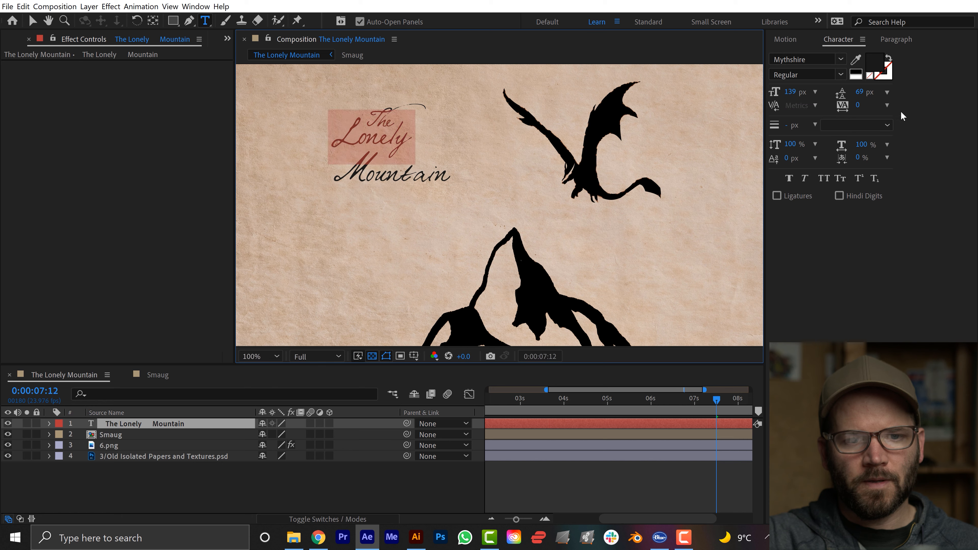
drag(859, 92, 863, 92)
click(431, 490)
Enlarge the title and position it close to the left side of the dragon, above the mountain.
scroll(550, 256, down, 1)
key(v)
click(465, 192)
mouse_move(482, 199)
mouse_down()
mouse_move(504, 216)
mouse_move(476, 201)
mouse_up()
click(567, 410)
drag(497, 285, 478, 264)
scroll(477, 262, up, 1)
scroll(462, 250, down, 1)
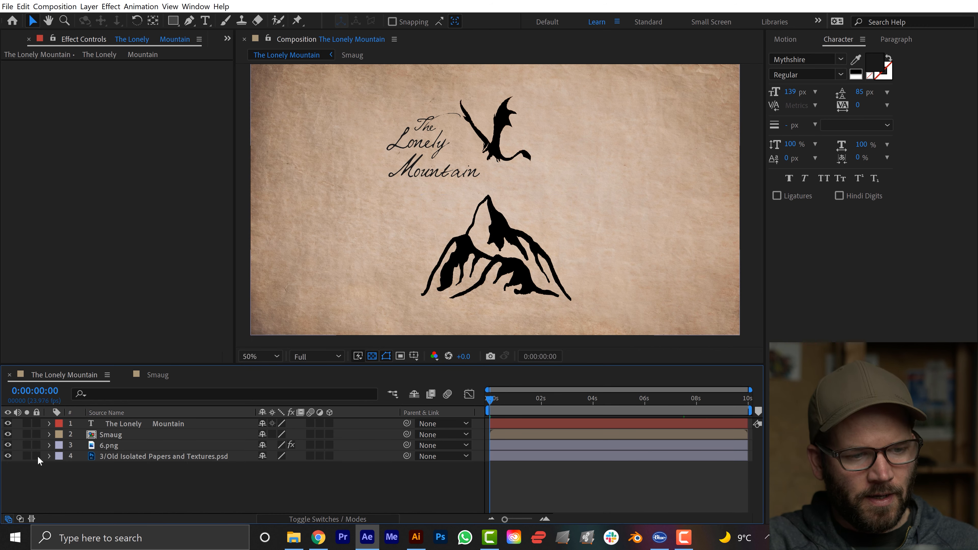
Switch to Chrome and view the Watercolor Texture Gray page on Envato Elements before returning to After Effects.
key(alt+Tab)
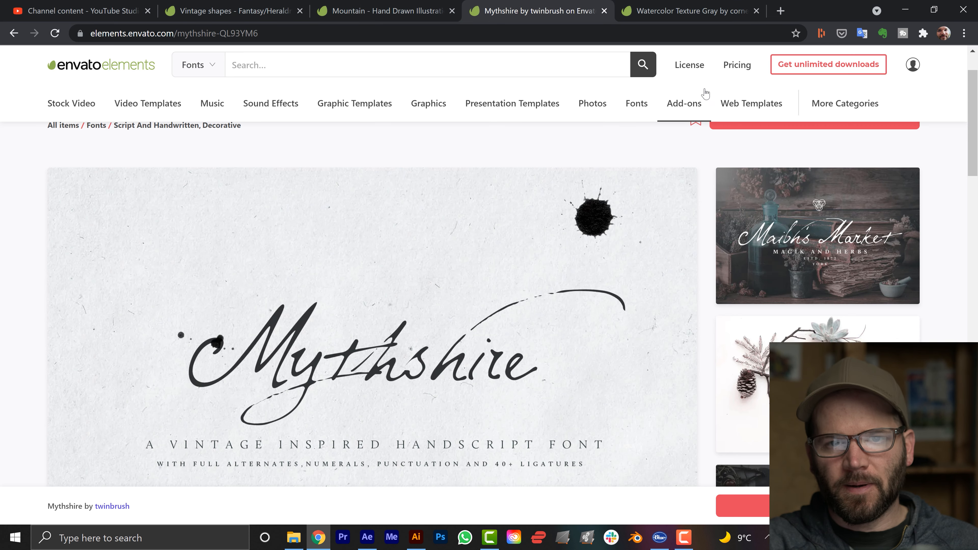
click(682, 14)
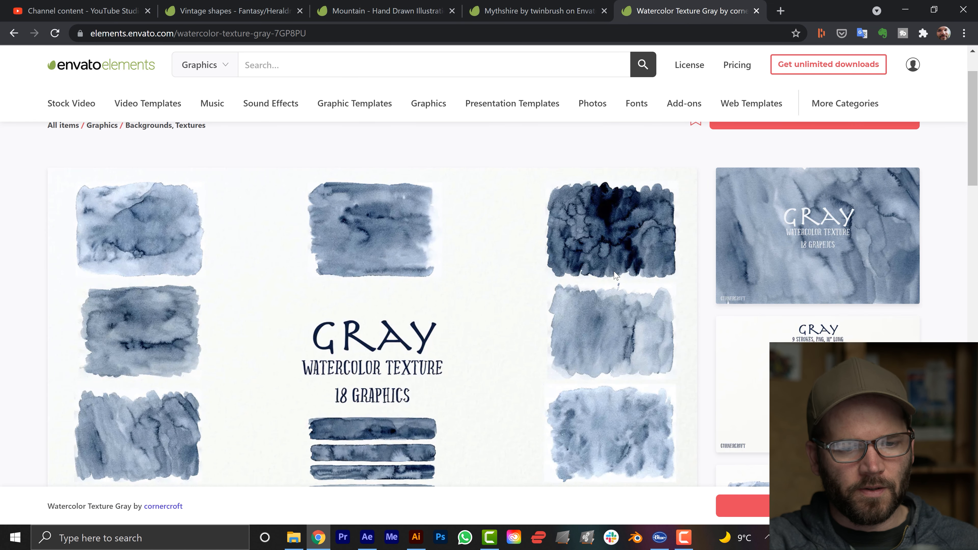
scroll(591, 297, down, 1)
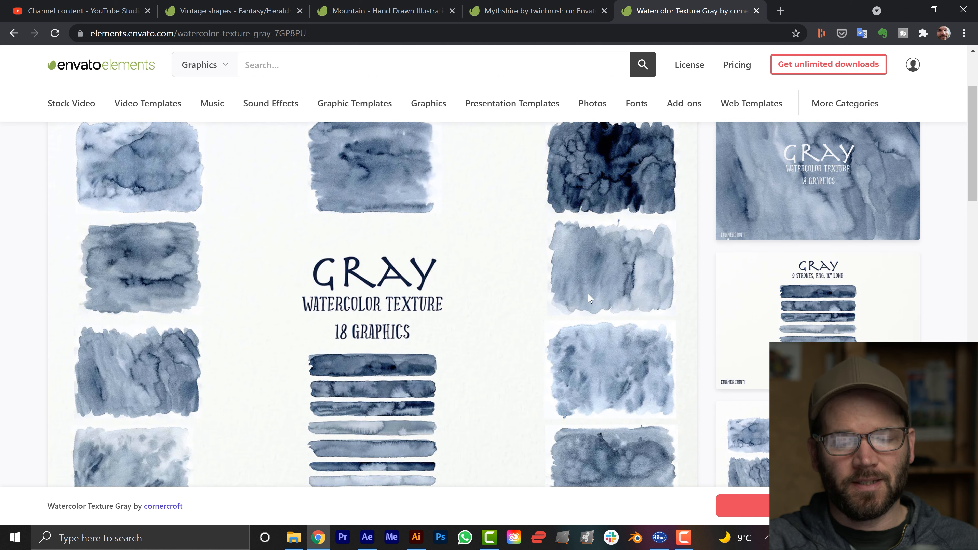
key(alt+Tab)
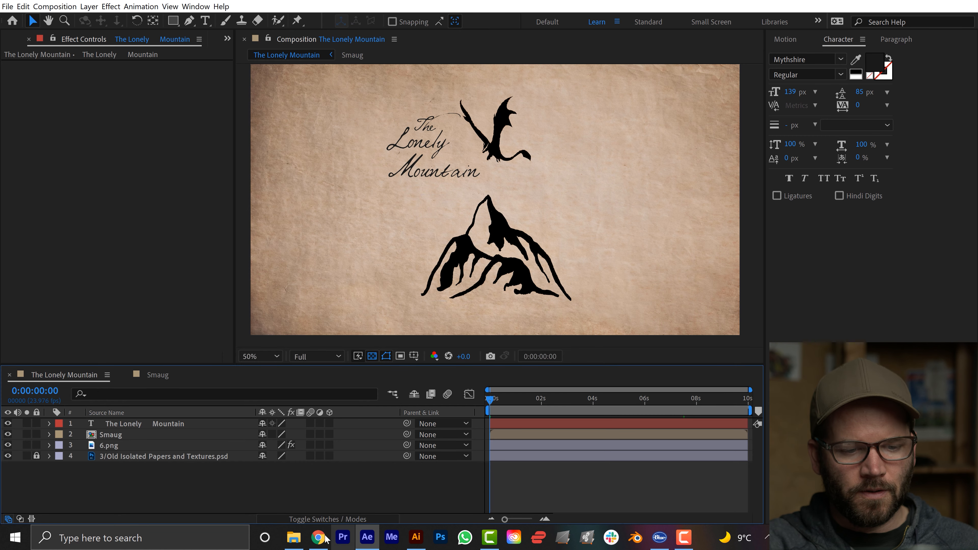
Add g8.jpg from the 05-graphics folder as the top layer and apply the Tint effect to it.
mouse_move(315, 543)
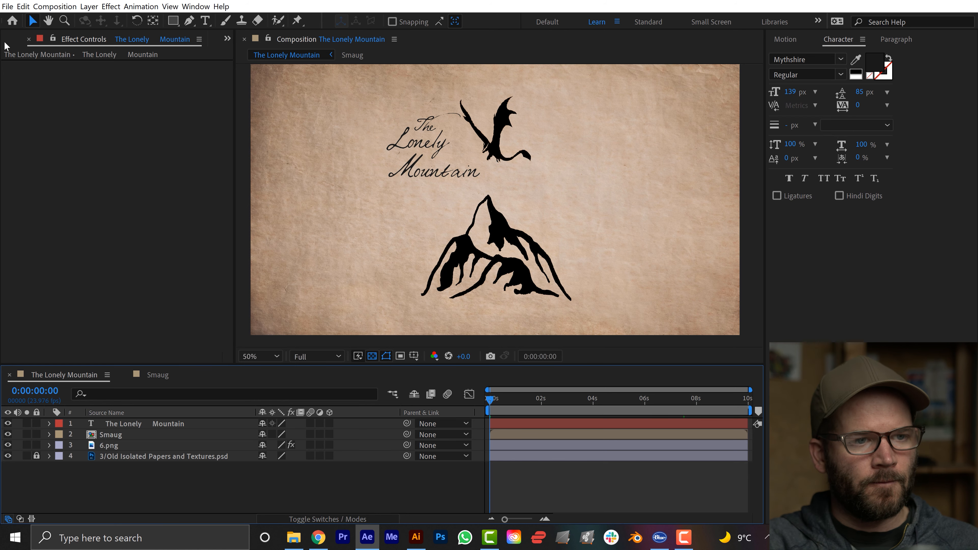
key(ctrl+0)
drag(47, 300, 154, 424)
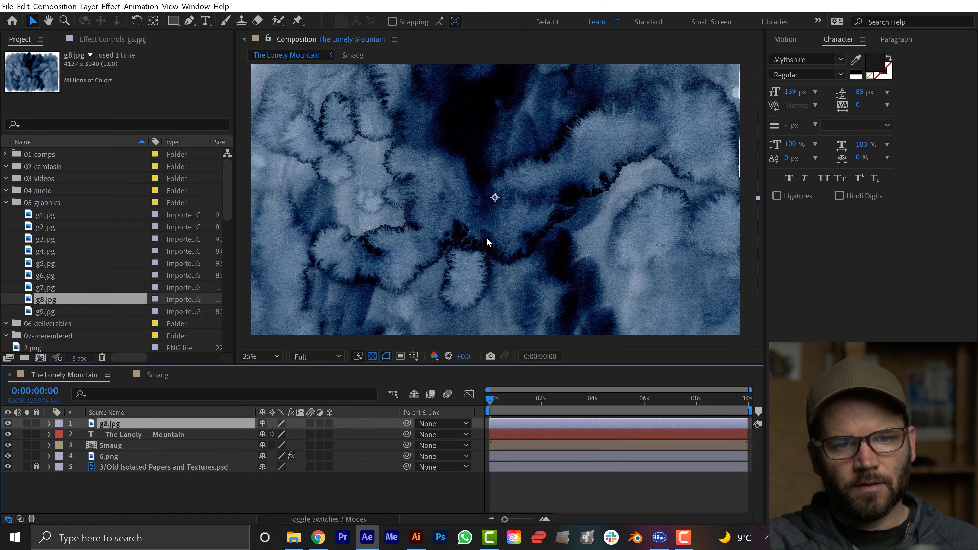
scroll(486, 236, down, 1)
key(ctrl+space)
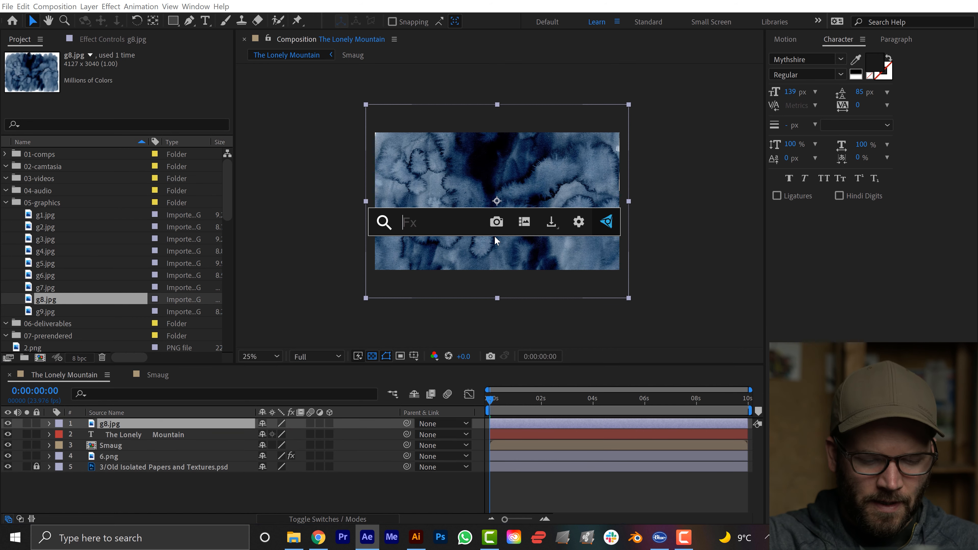
text(tint)
key(Return)
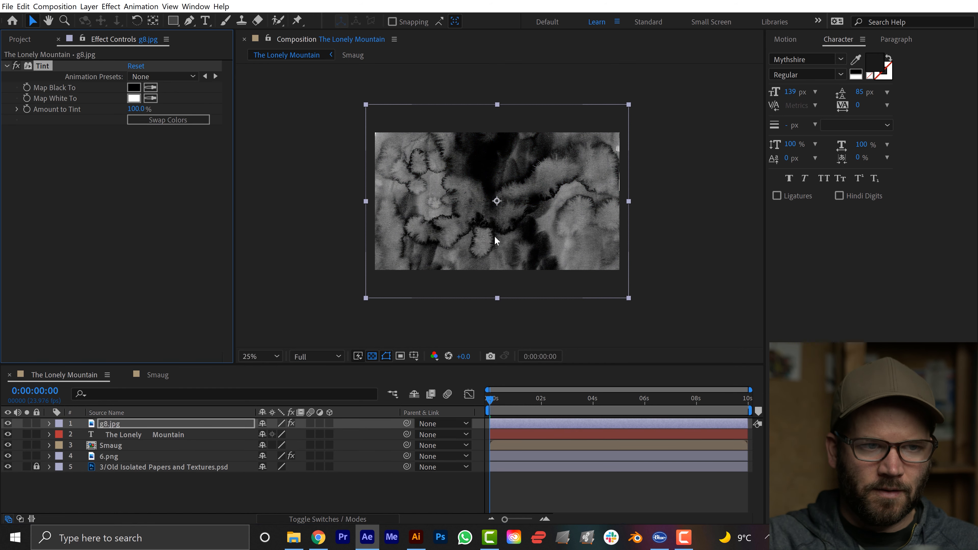
Show the layer blending modes and set the g8.jpg layer to Soft Light.
click(307, 513)
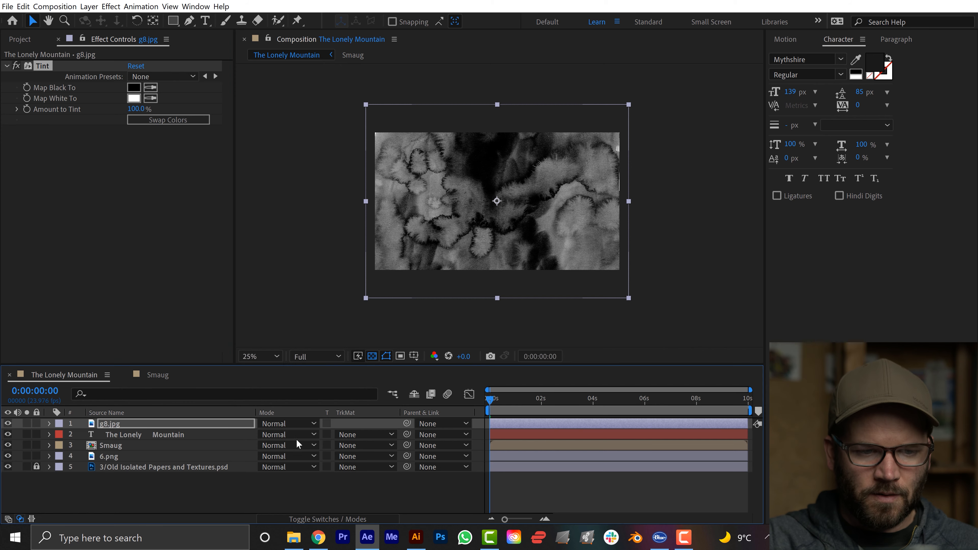
click(294, 423)
click(318, 295)
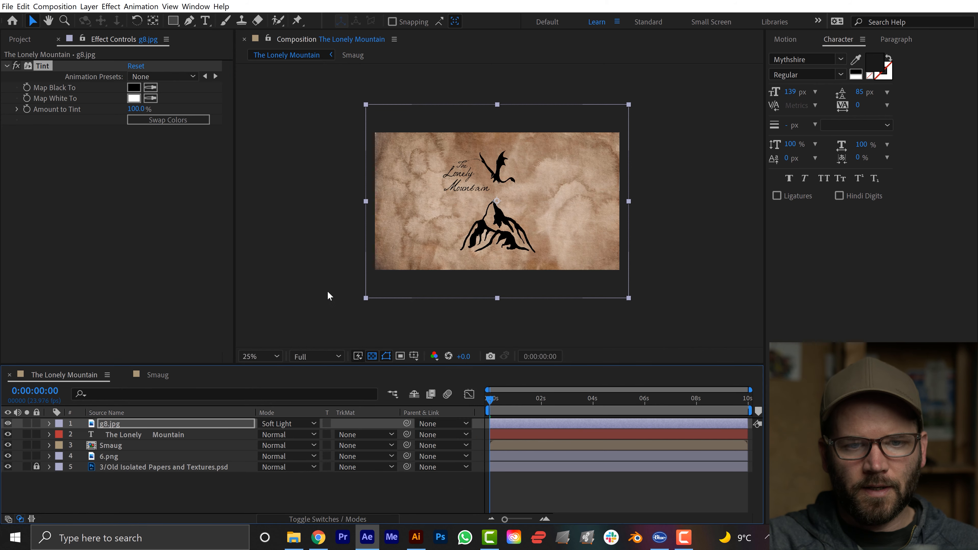
scroll(327, 290, up, 2)
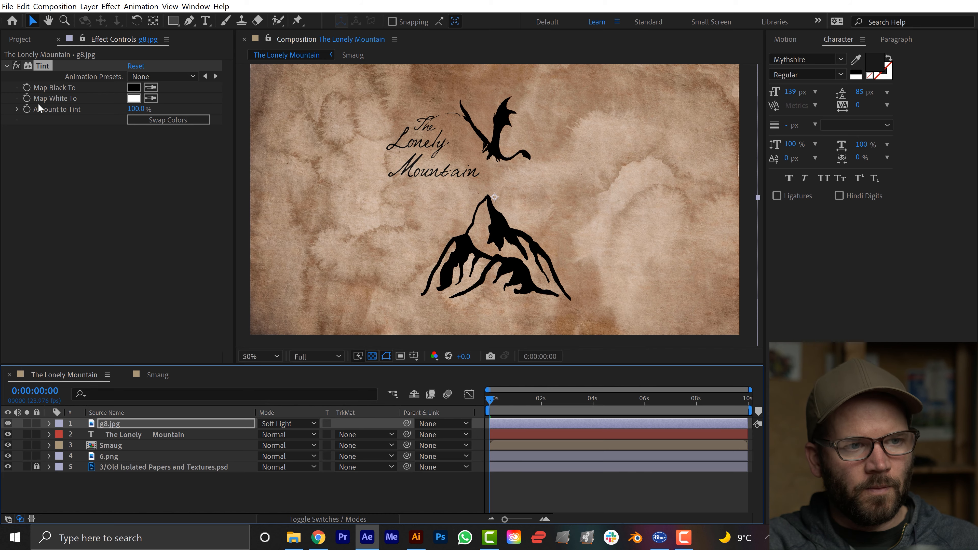
Add g7.jpg above g8.jpg as a Tint-desaturated texture layer blended in Soft Light.
click(25, 38)
drag(45, 288, 115, 426)
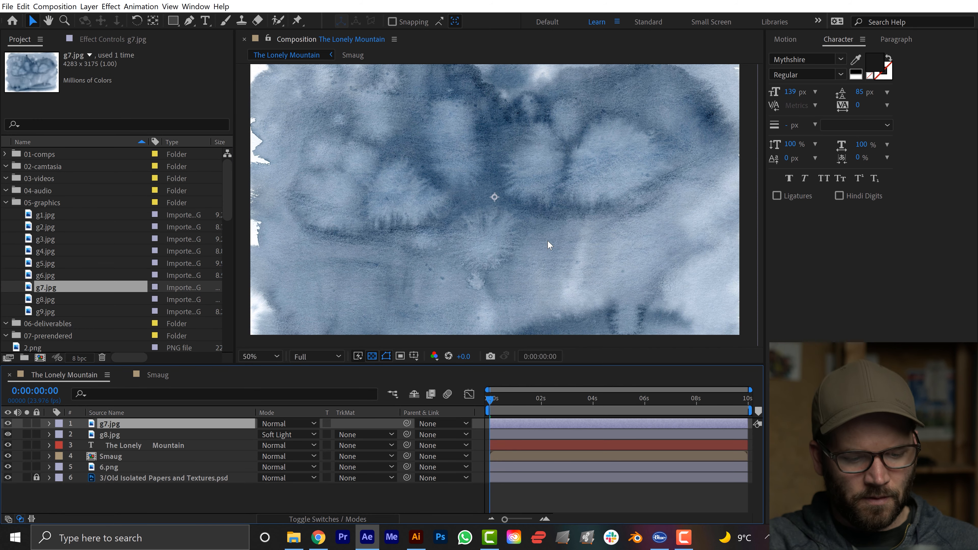
key(ctrl+space)
text(tint)
key(Return)
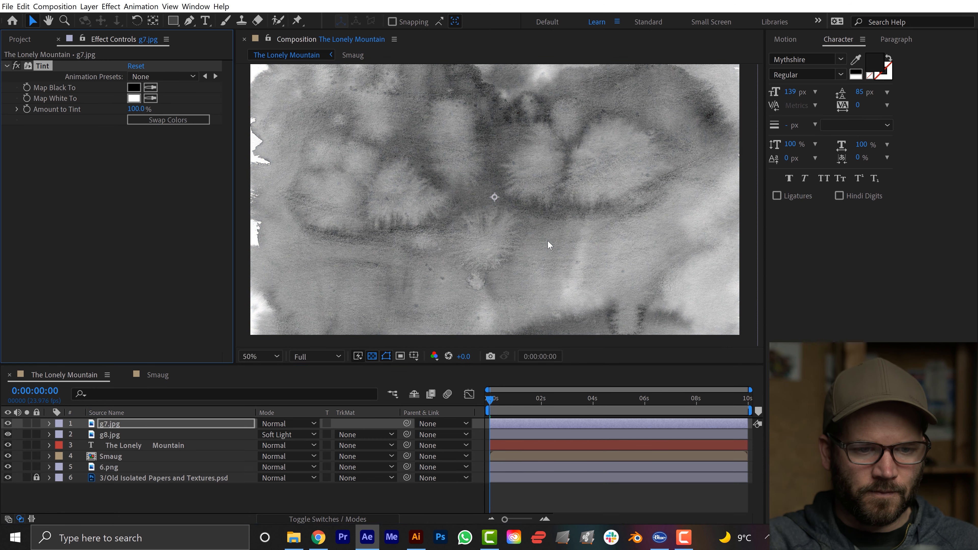
click(305, 424)
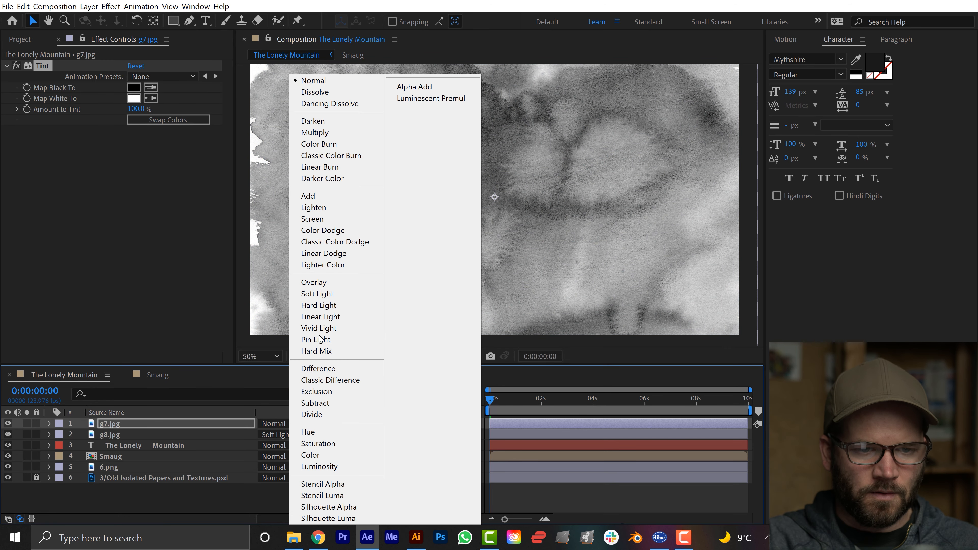
click(317, 293)
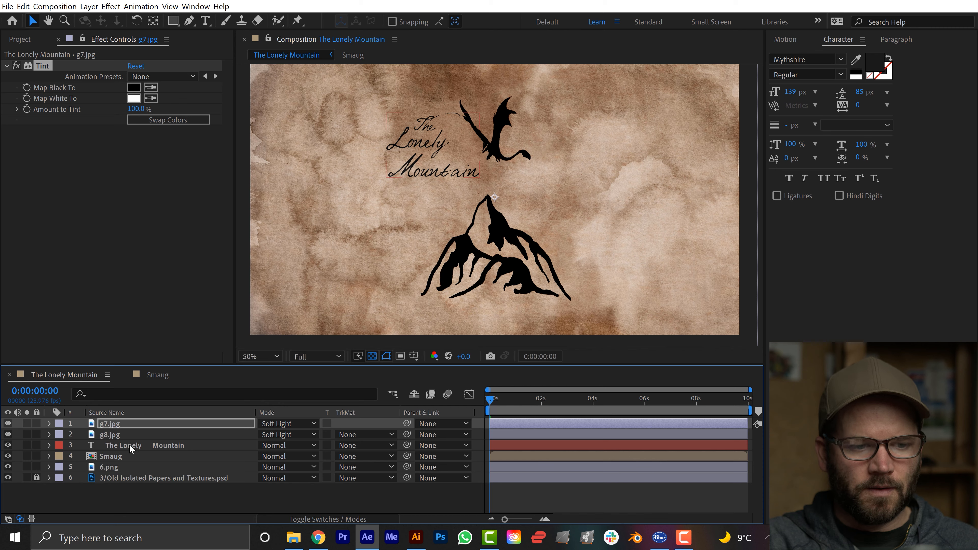
Duplicate the g7.jpg layer and replace the duplicate's source with g4.jpg.
click(110, 424)
key(ctrl+d)
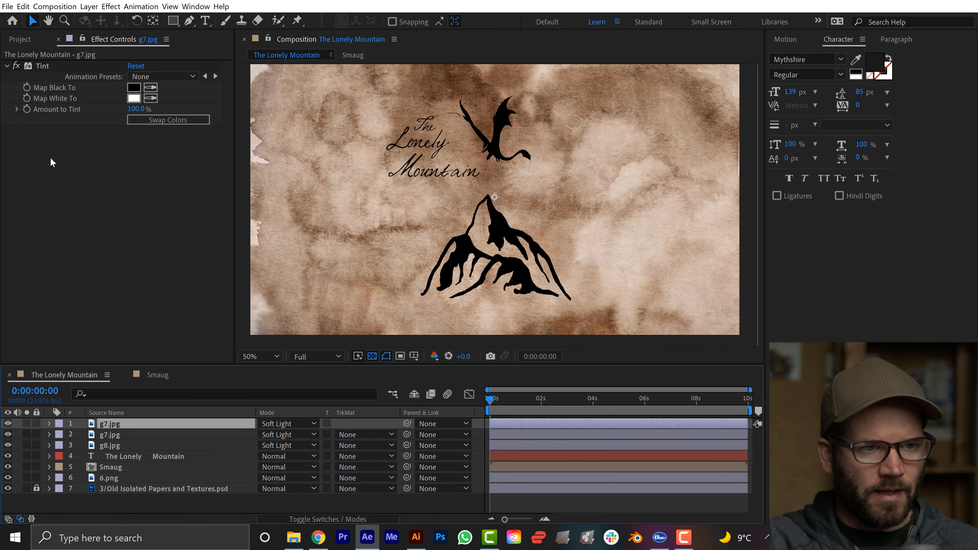
click(20, 39)
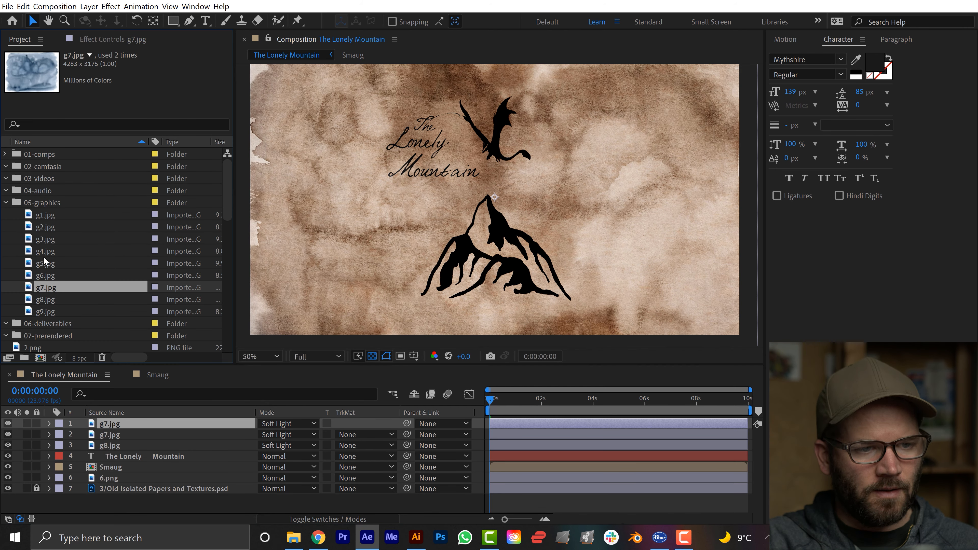
drag(44, 253, 110, 426)
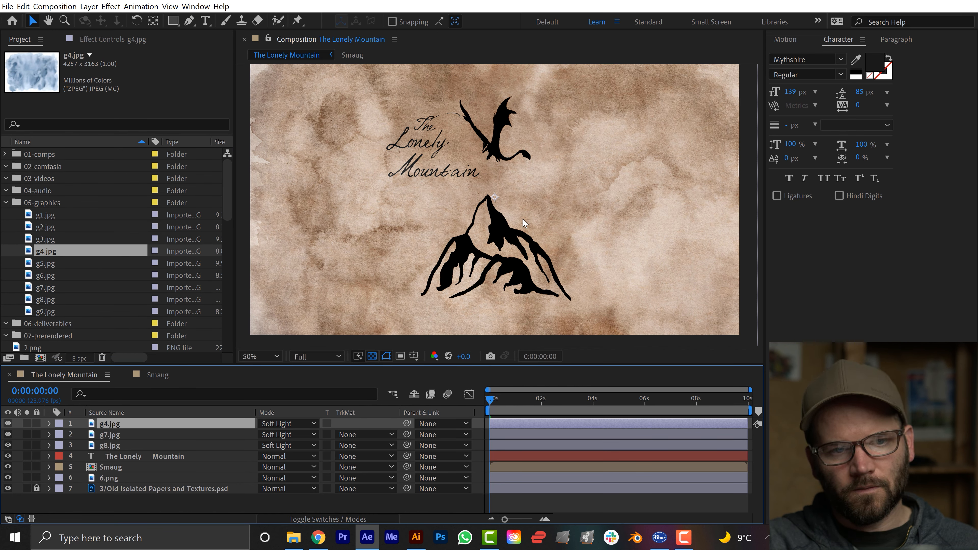
Apply a subtle Roughen Edges effect to the title text layer.
click(133, 456)
key(ctrl+space)
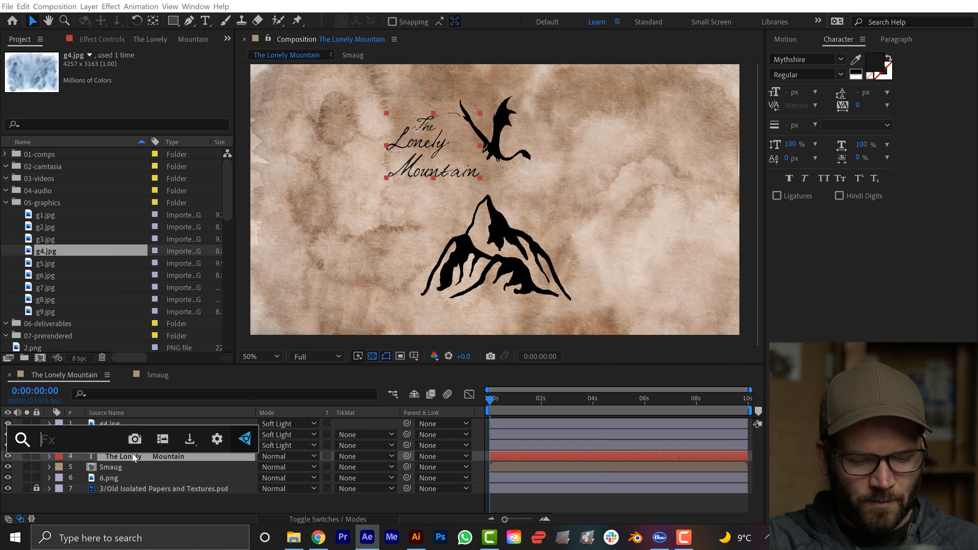
text(roughe)
key(Return)
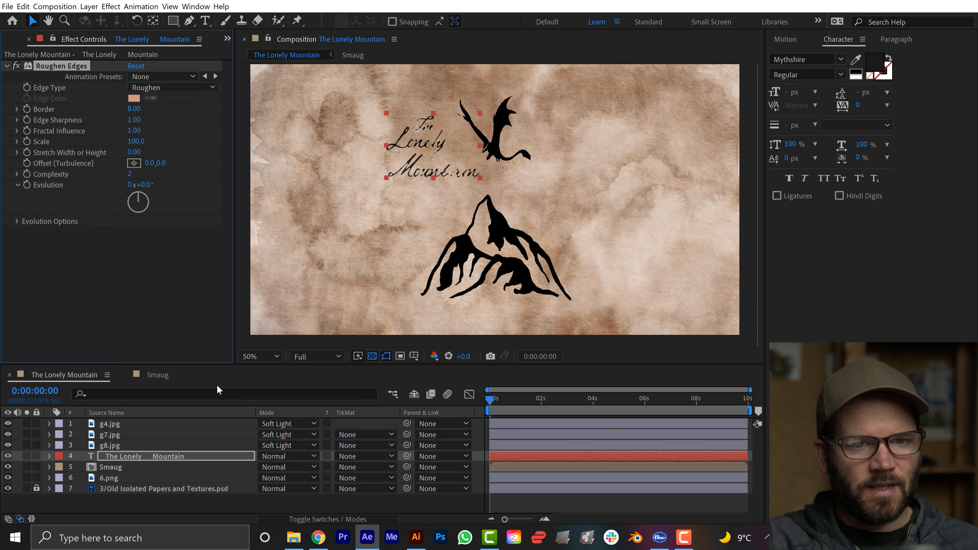
scroll(452, 180, up, 1)
scroll(460, 174, down, 1)
Try moving the Smaug dragon slightly down and to the right, and undo the move.
drag(477, 141, 498, 154)
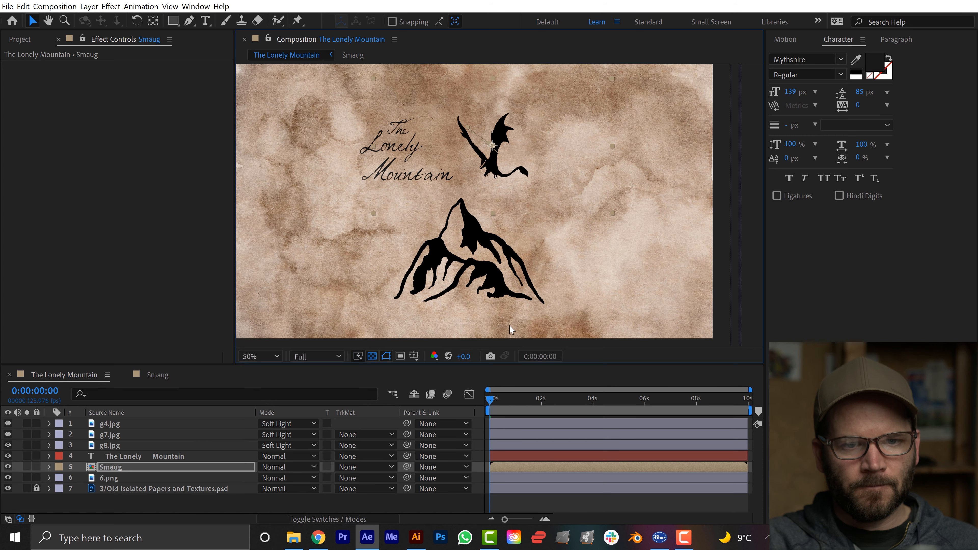
key(ctrl+z)
Reveal the Smaug layer's Position keyframes and delete the last one, at 0:00:07:12.
key(.)
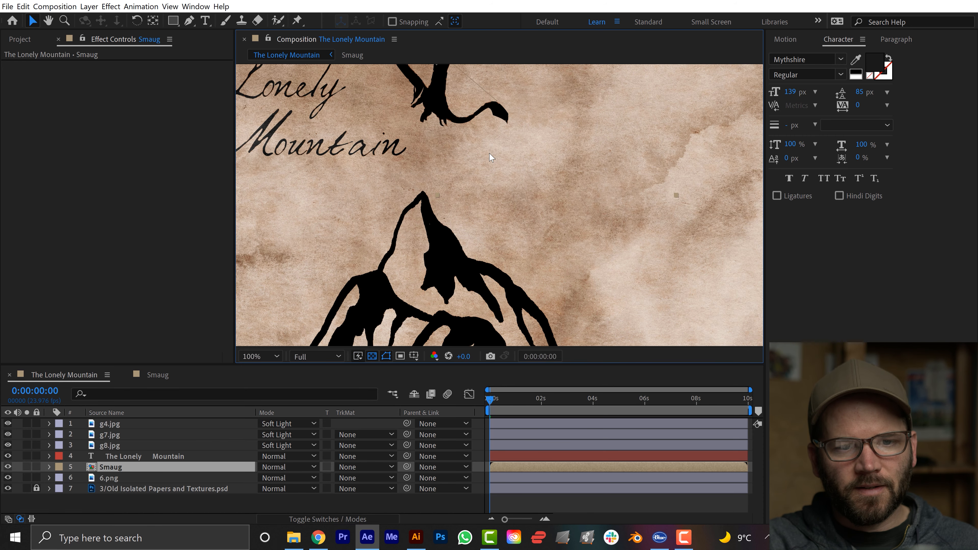
drag(473, 121, 527, 234)
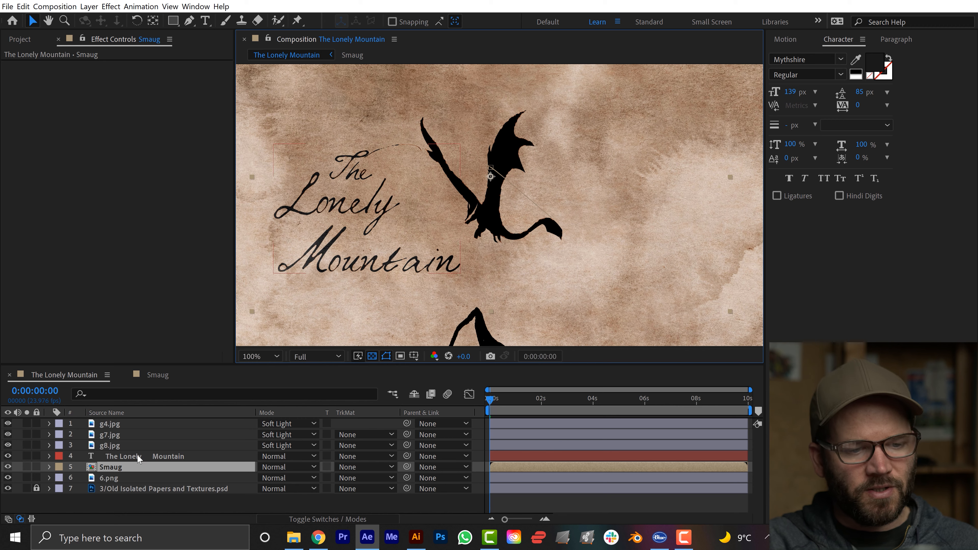
key(p)
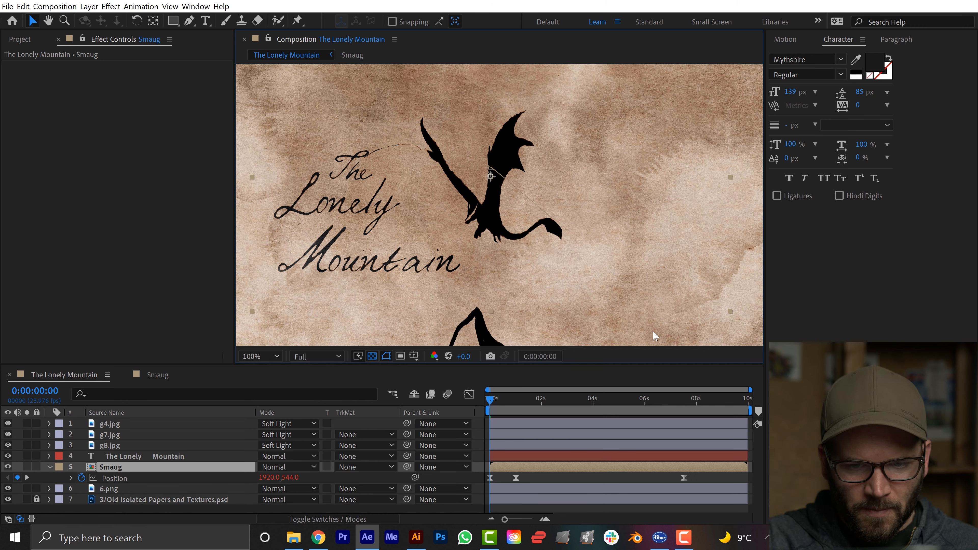
click(684, 477)
key(Delete)
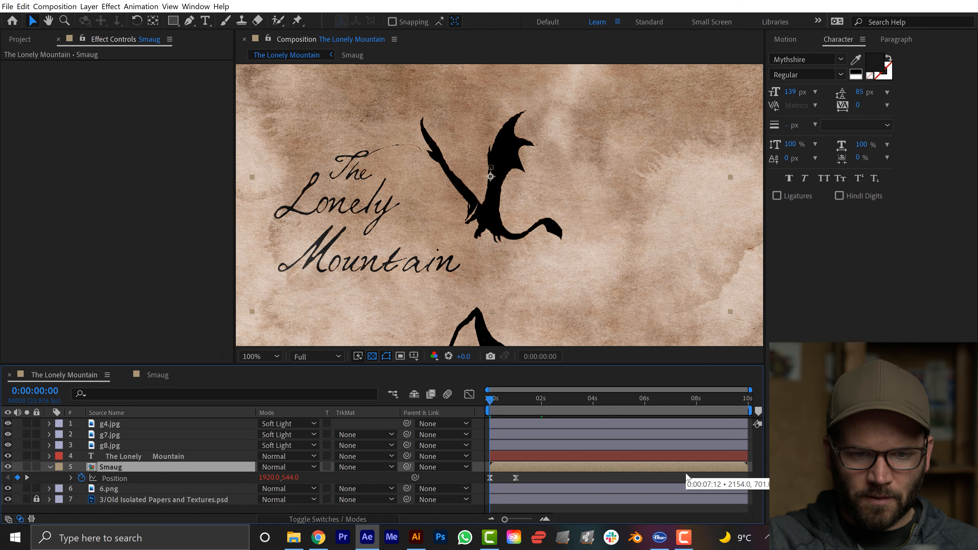
Select all remaining Smaug Position keyframes and move the dragon right and down to about 2198, 639.
click(117, 480)
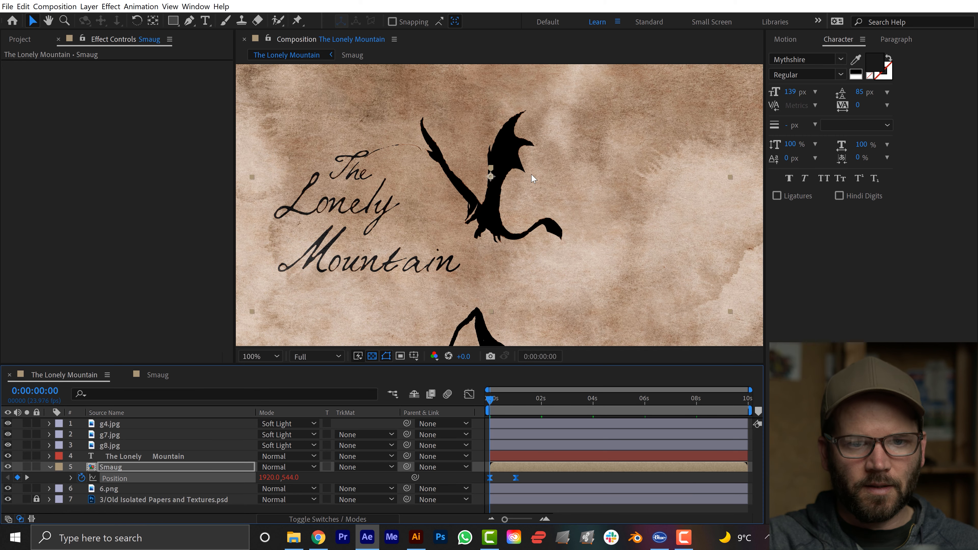
drag(497, 170, 559, 192)
scroll(512, 231, down, 1)
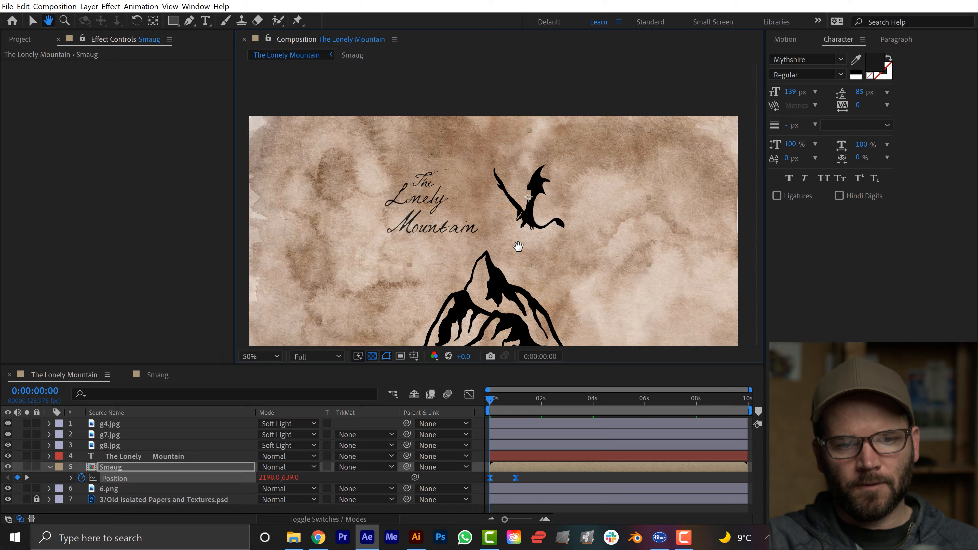